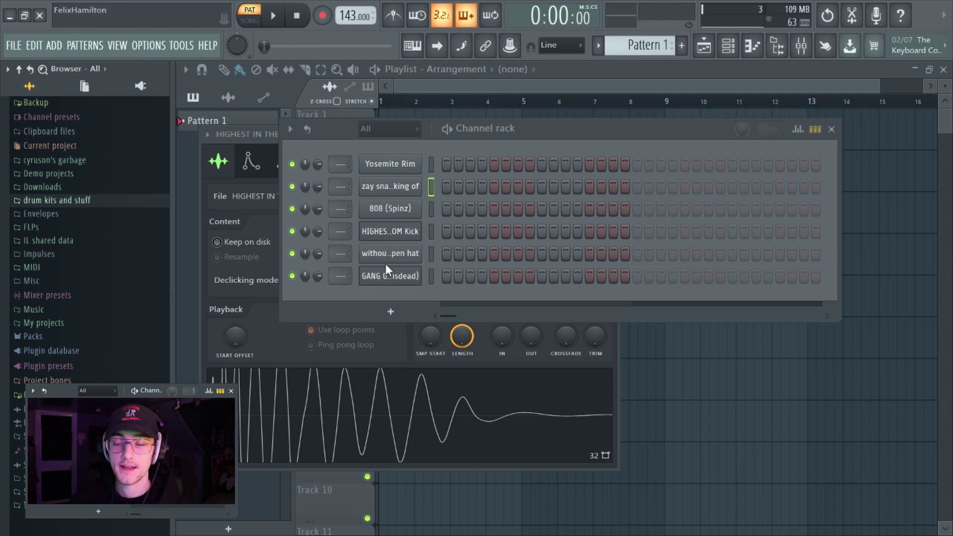
Step: Open the GANG GANG Hi-Hat sample settings, reposition them, and try adding a fade-out to the sample
click(380, 277)
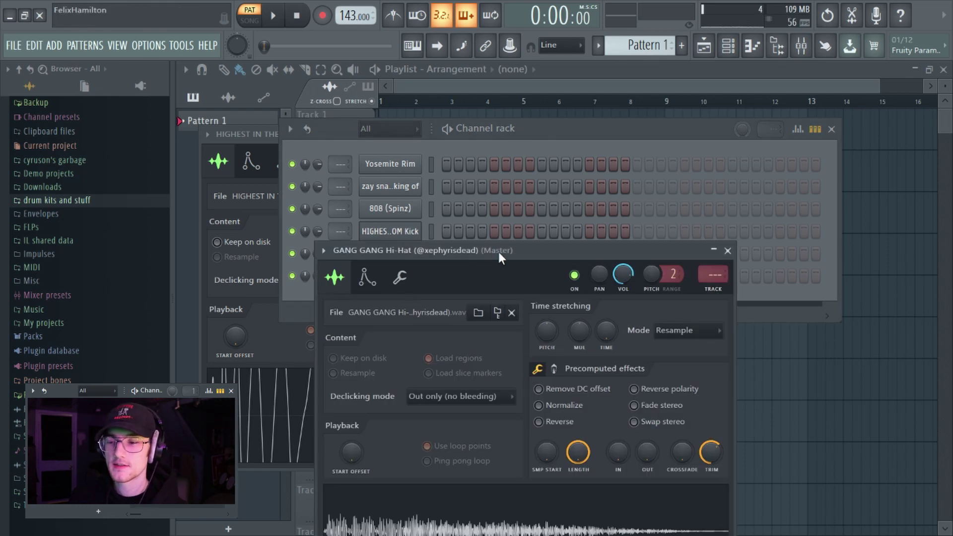
drag(496, 243, 521, 161)
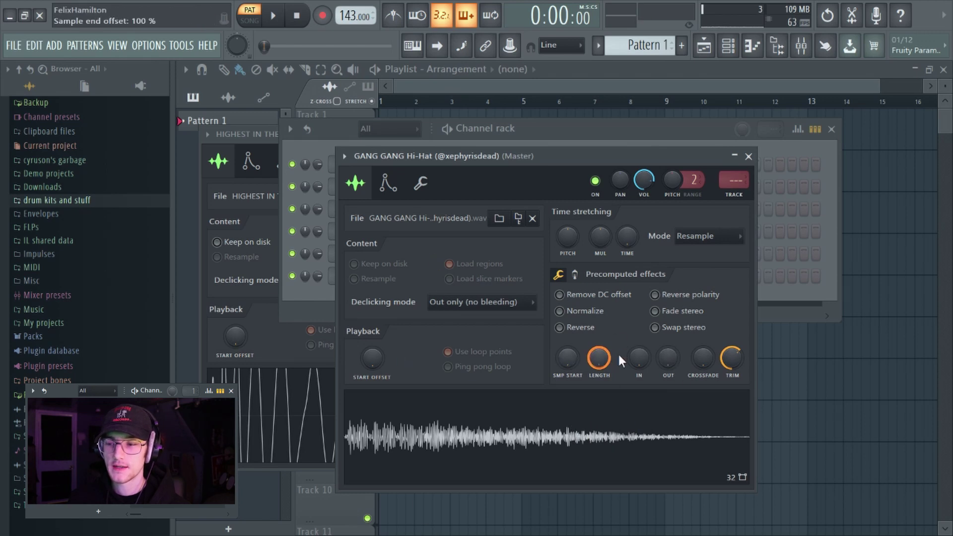
drag(668, 353, 668, 325)
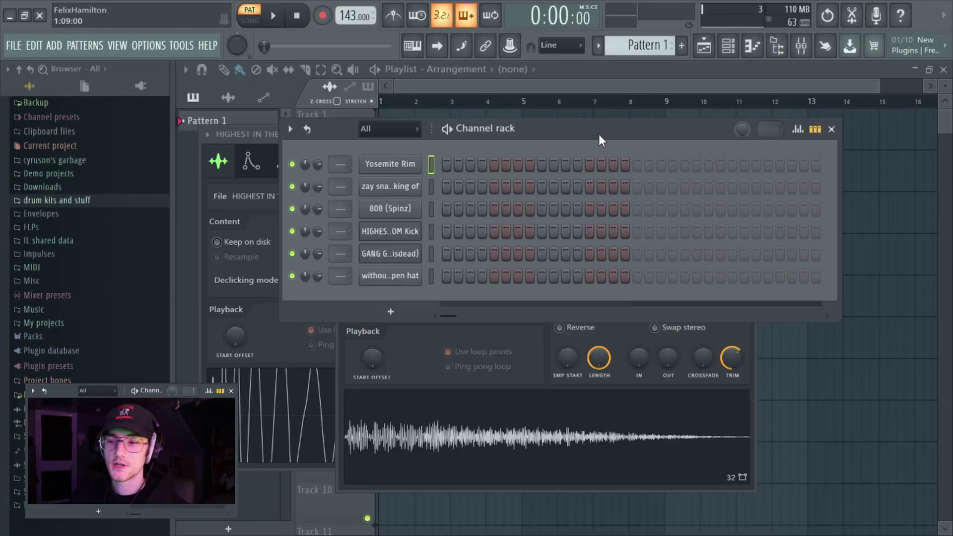
Step: Sequence the Yosemite Rim on steps 9 and 25, and the kick on steps 17, 20, 23 and 31 with a variation in the last bar
click(542, 164)
click(732, 164)
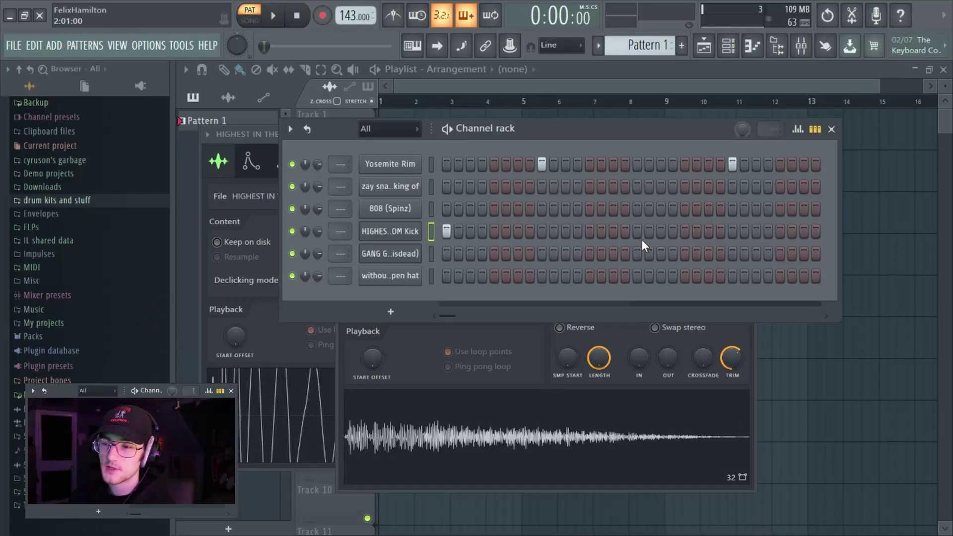
click(638, 232)
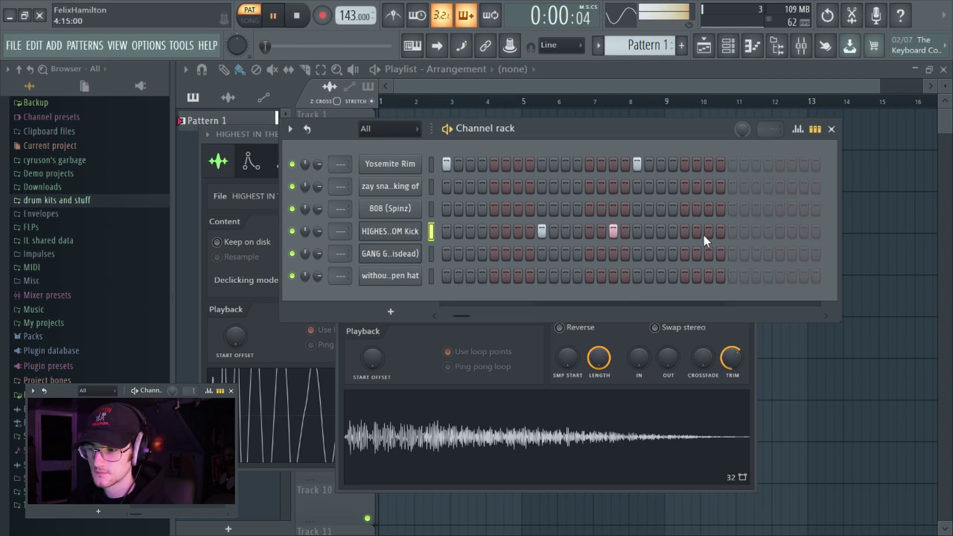
click(708, 231)
click(685, 231)
mouse_move(461, 316)
mouse_down()
mouse_move(452, 316)
mouse_move(460, 315)
mouse_up()
right_click(731, 230)
click(732, 230)
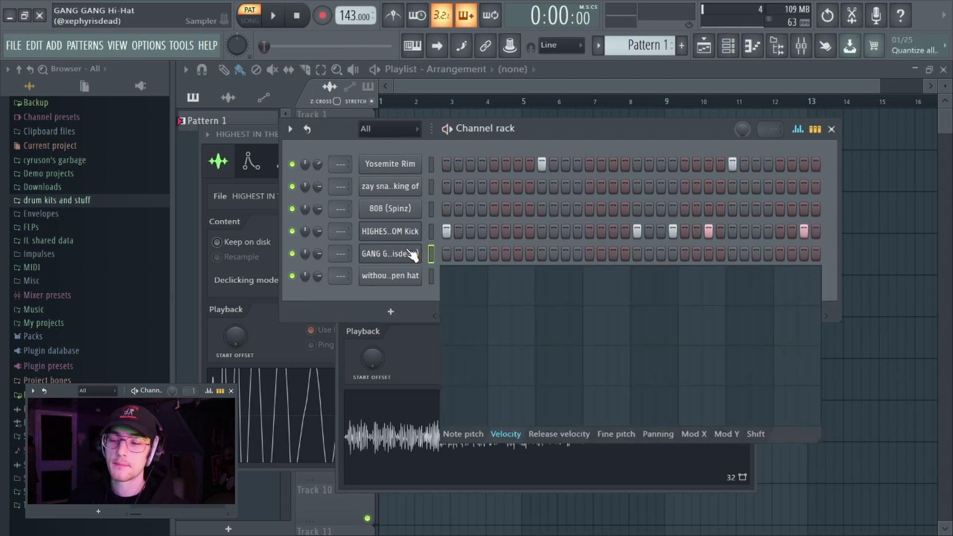
Step: View the GANG GANG Hi-Hat's empty piano roll against the ghost notes of the other drums
right_click(412, 254)
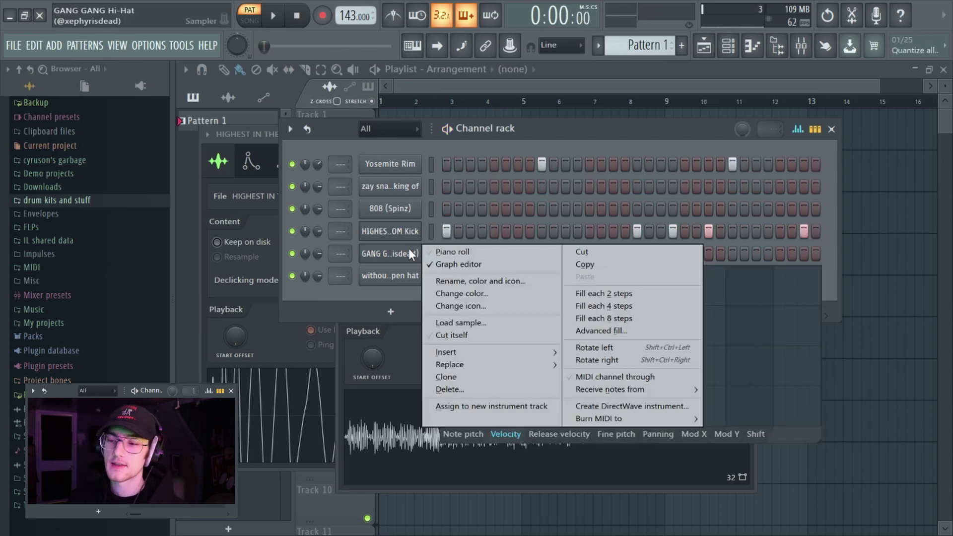
click(423, 253)
scroll(274, 103, up, 3)
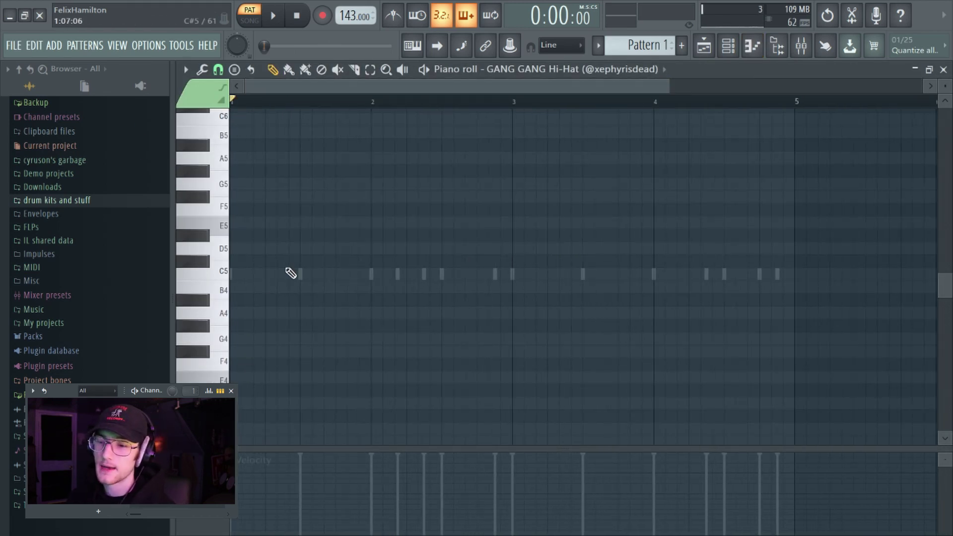
key(F7)
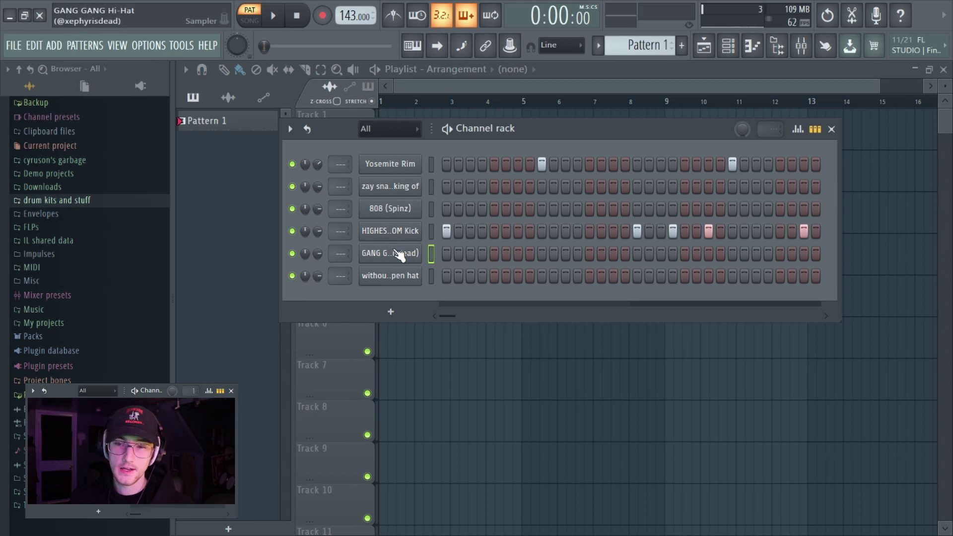
Step: Fill the GANG GANG Hi-Hat channel with a hit on every two steps
right_click(407, 254)
click(603, 293)
key(space)
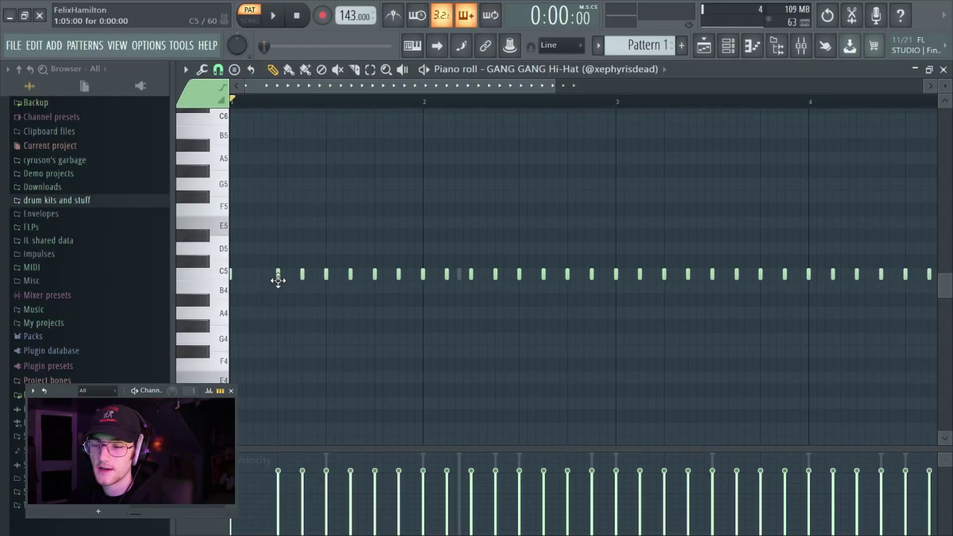
Step: In the hi-hat's piano roll, move the note on step 5 one step earlier and audition the changed rhythm
key(space)
key(space)
drag(278, 281, 266, 283)
key(space)
key(space)
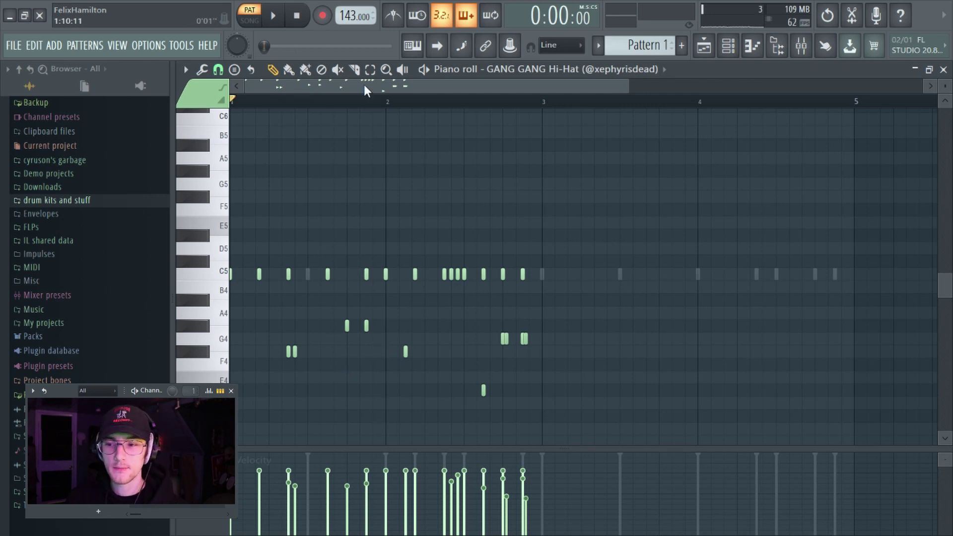
Step: Play the two-bar hi-hat pattern, then duplicate all its notes into bars 3 and 4
click(425, 70)
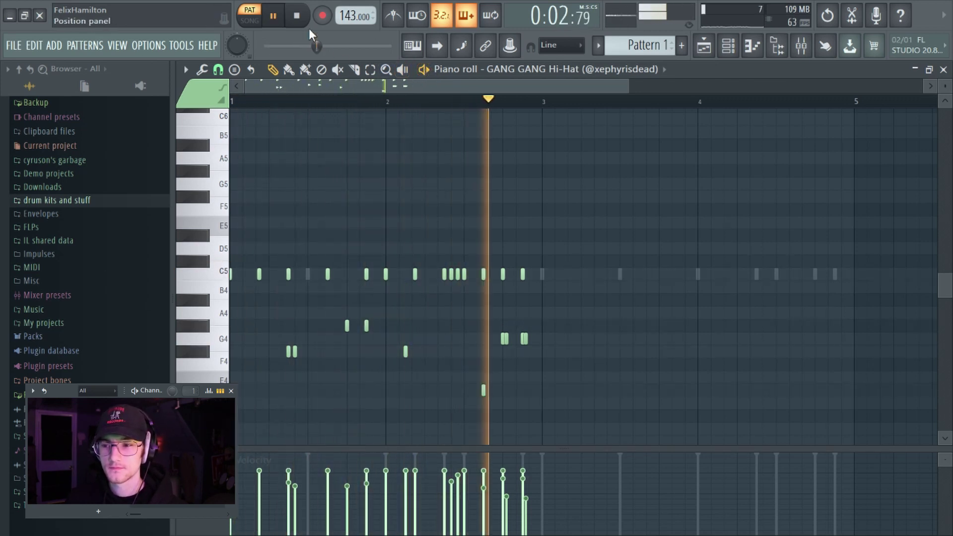
key(space)
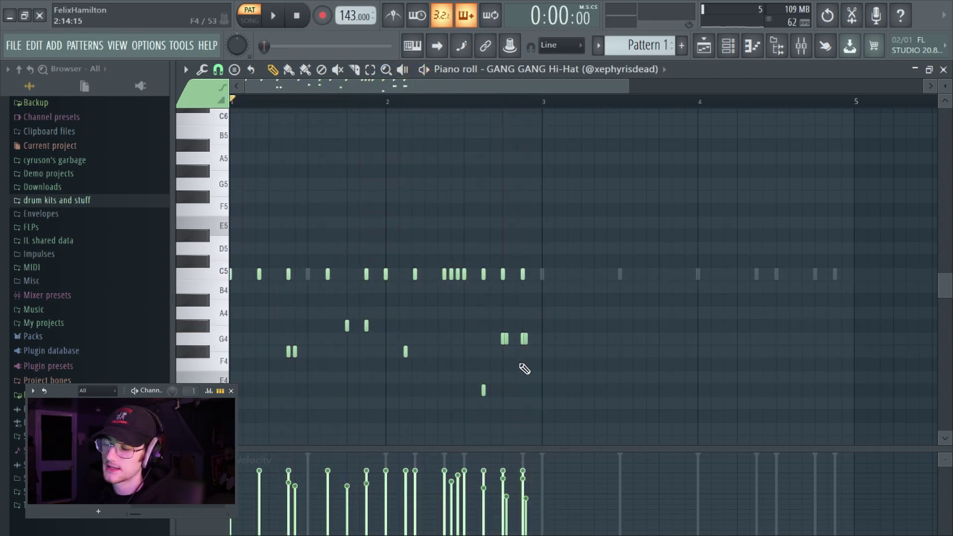
key(ctrl+b)
drag(536, 272, 543, 271)
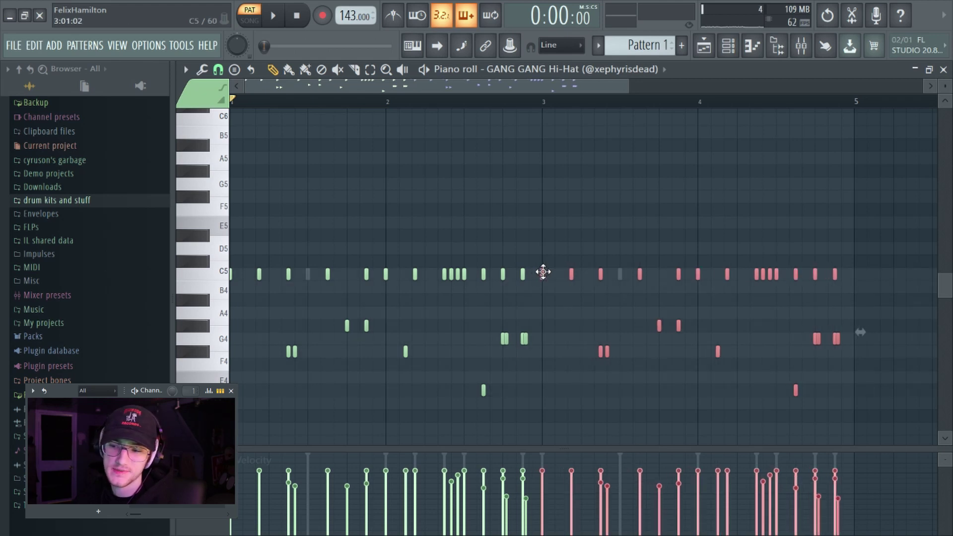
click(602, 222)
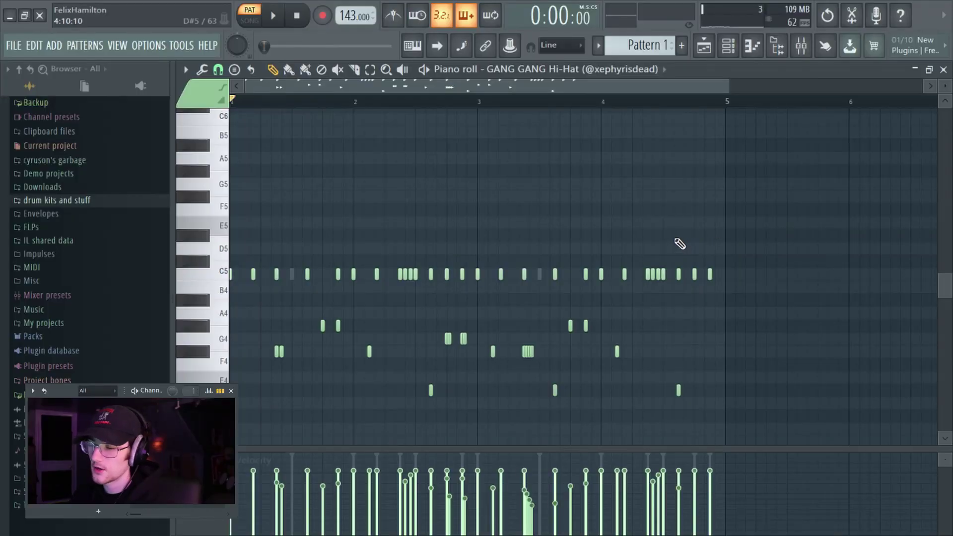
Step: Apply a slight bipolar velocity randomization to the hi-hat notes and play the pattern
key(alt+r)
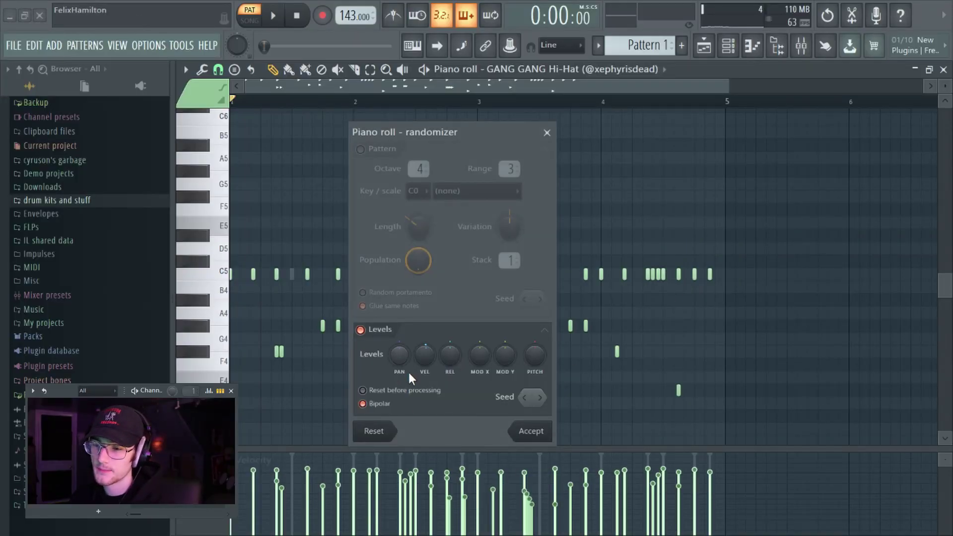
click(530, 432)
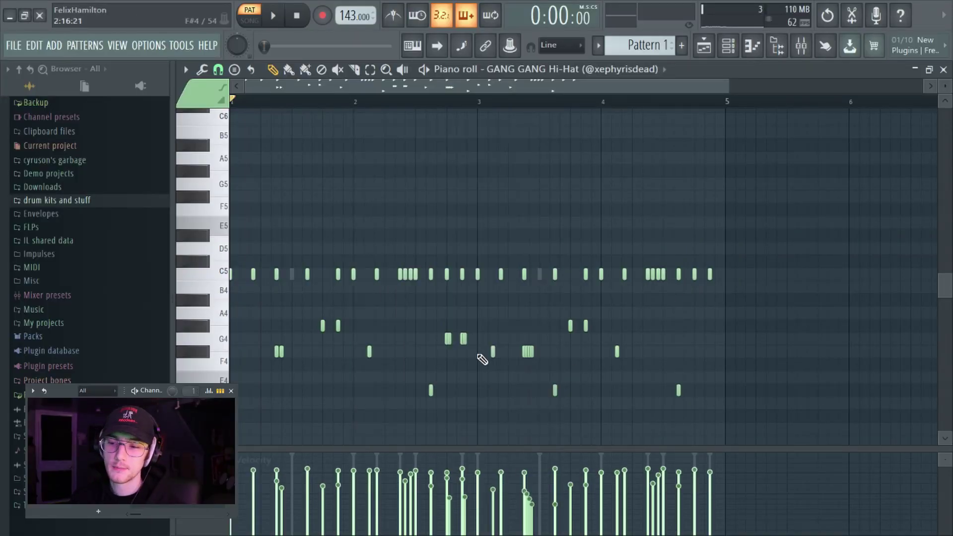
key(space)
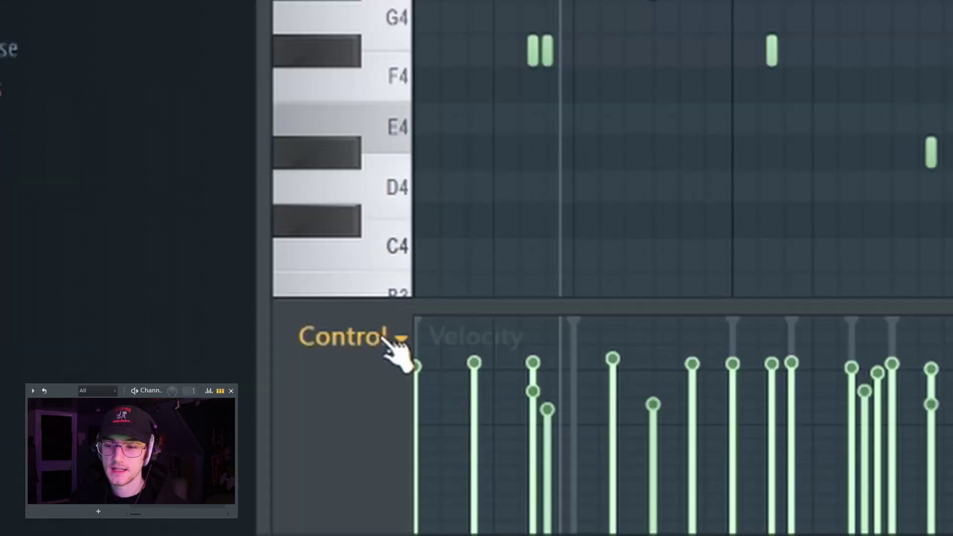
Step: Pan the lower-pitched hi-hat notes alternately left and right using the note pan control, audition them, and close the piano roll
click(221, 463)
click(381, 330)
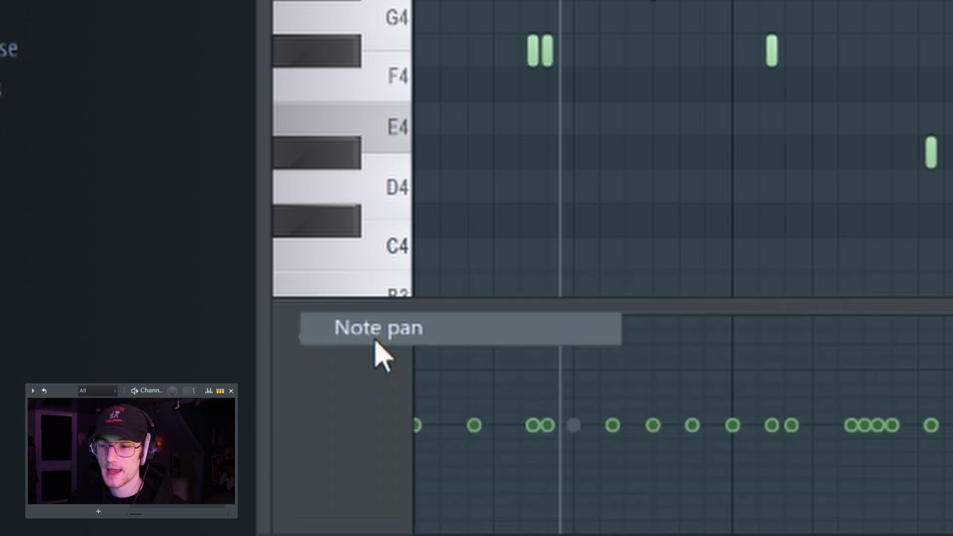
drag(582, 362, 229, 443)
scroll(365, 375, up, 2)
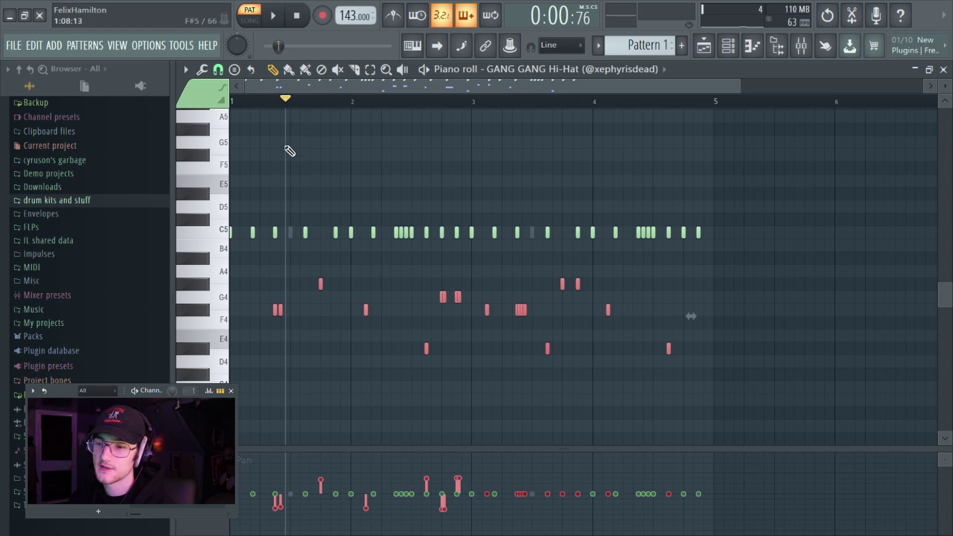
key(space)
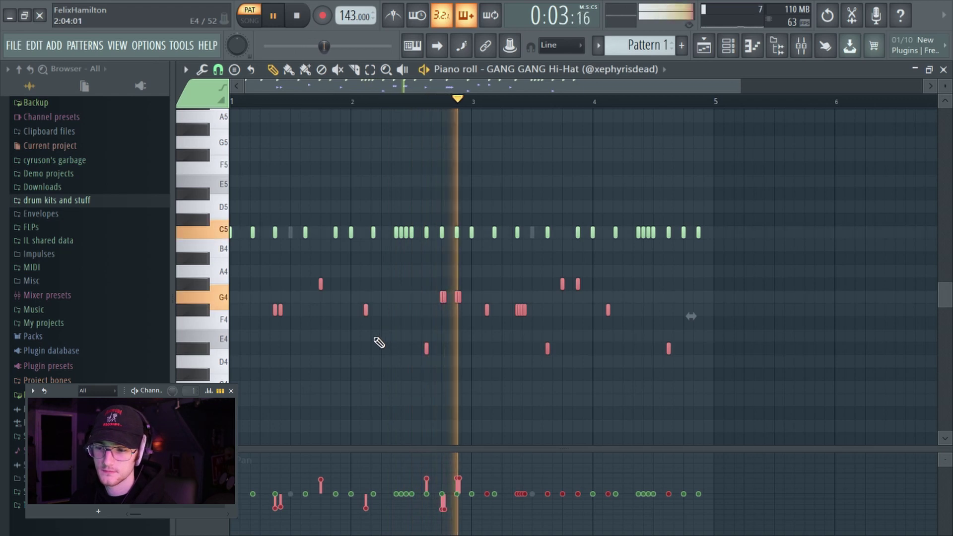
key(space)
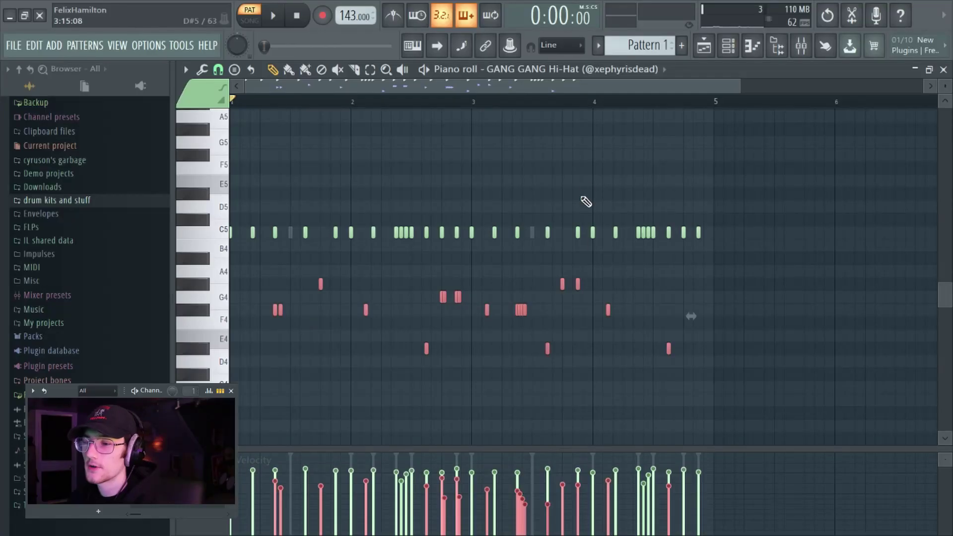
click(944, 70)
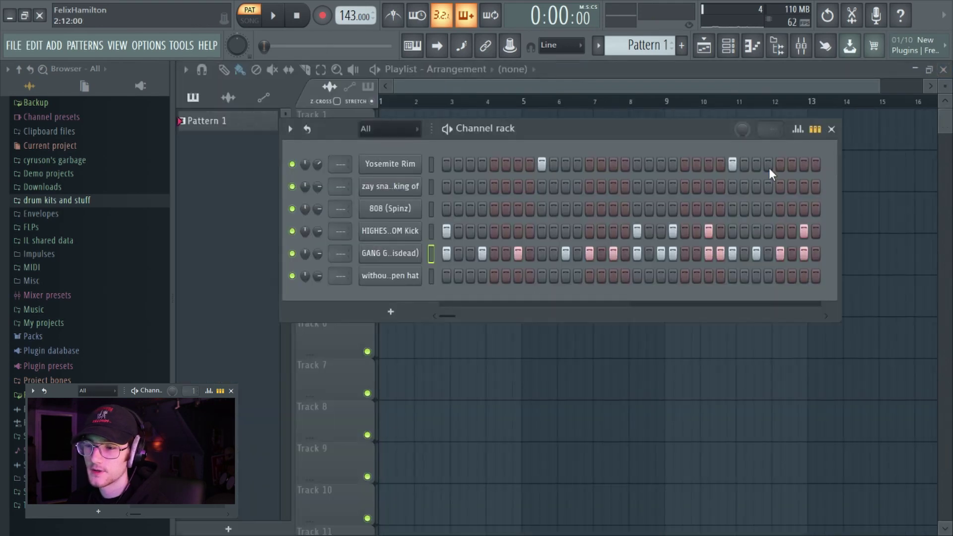
Step: Add an open hat note starting on step 31, at the end of the second bar, and check the pattern
key(Down)
mouse_move(454, 314)
mouse_down()
mouse_move(517, 315)
mouse_move(460, 319)
mouse_move(471, 323)
mouse_up()
key(space)
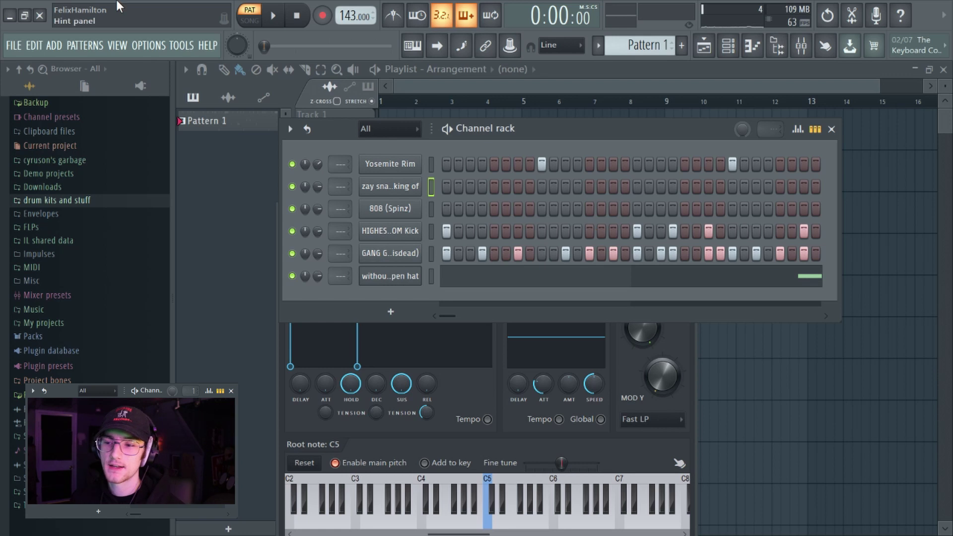
Step: Add a fade-out to the zay snare sample and program a snare roll with rising velocities leading into step 9
click(401, 187)
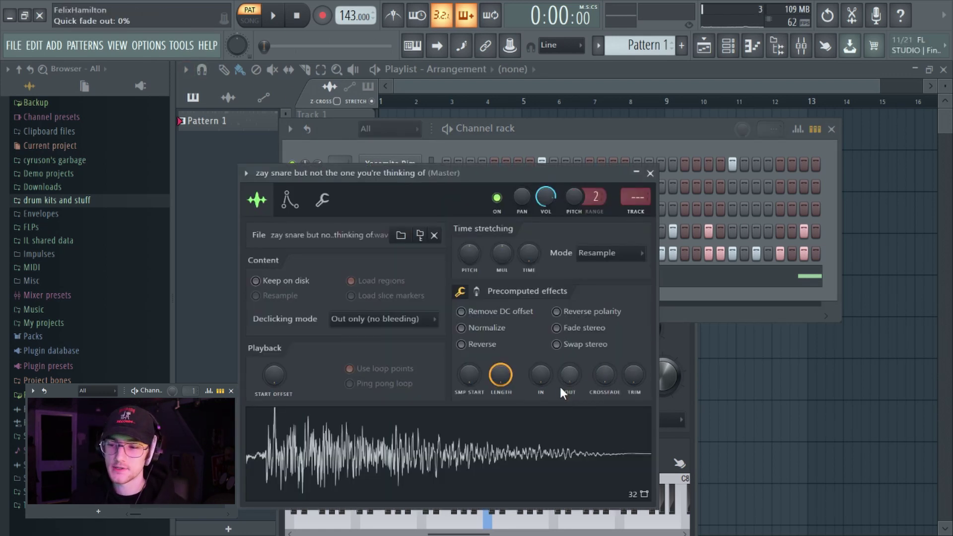
key(F7)
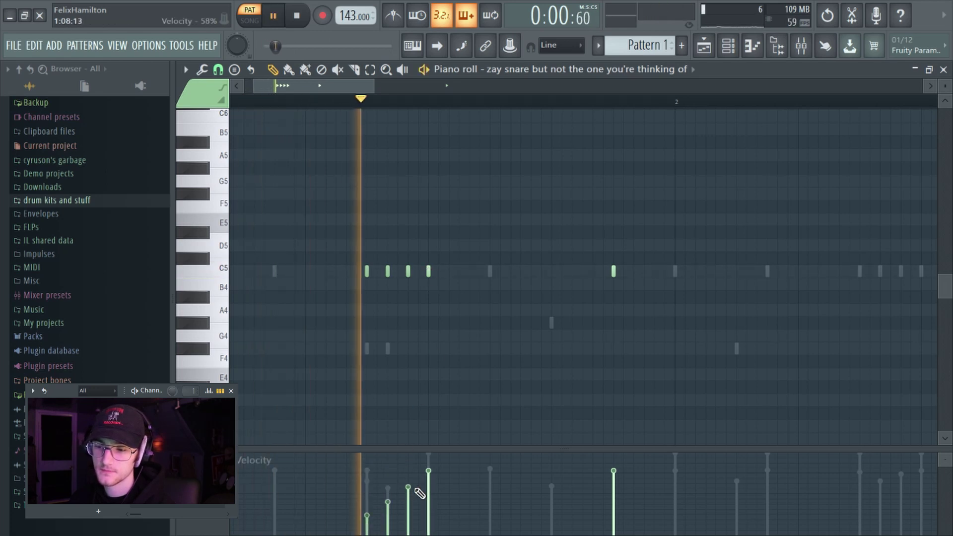
scroll(307, 103, down, 2)
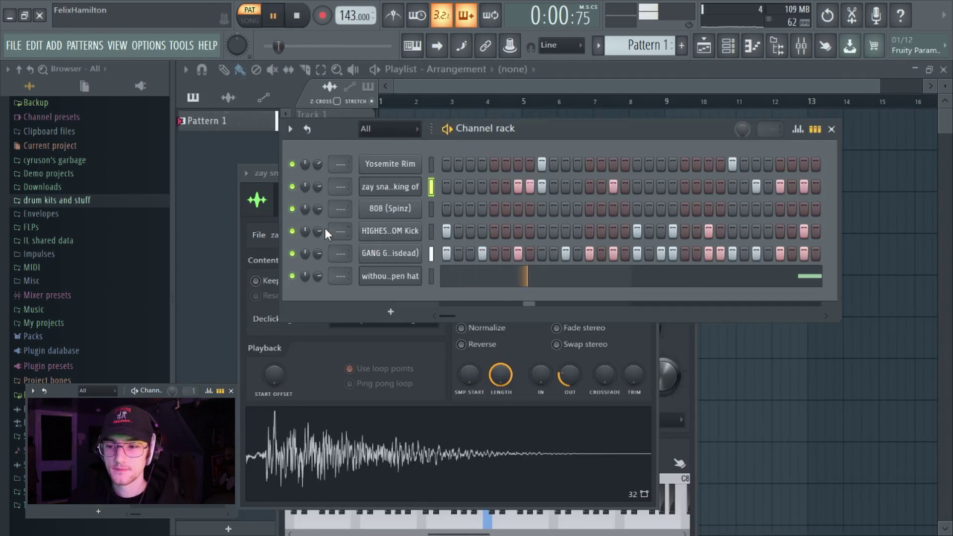
scroll(318, 186, down, 2)
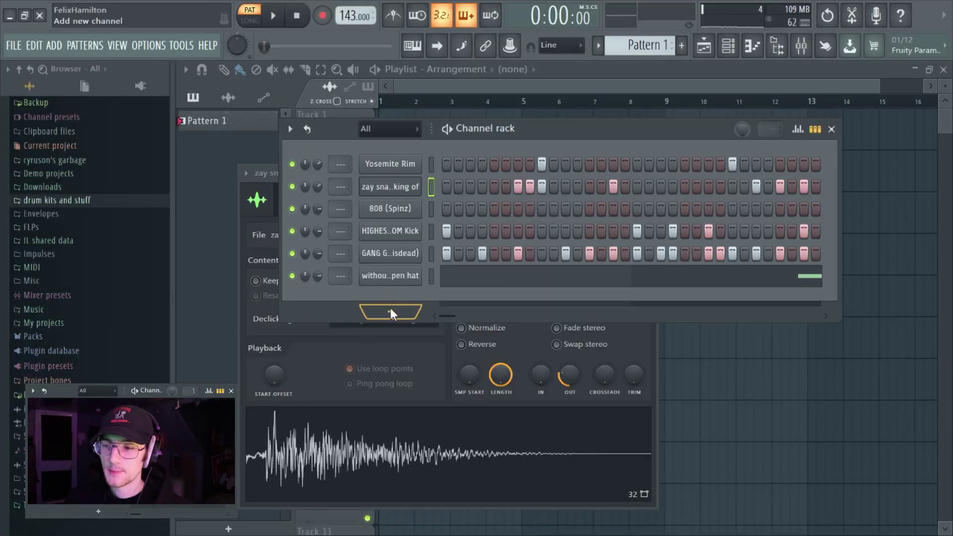
Step: Add a Sektor Synth channel and place an eight-bar chord progression with a top melody in its piano roll
click(393, 313)
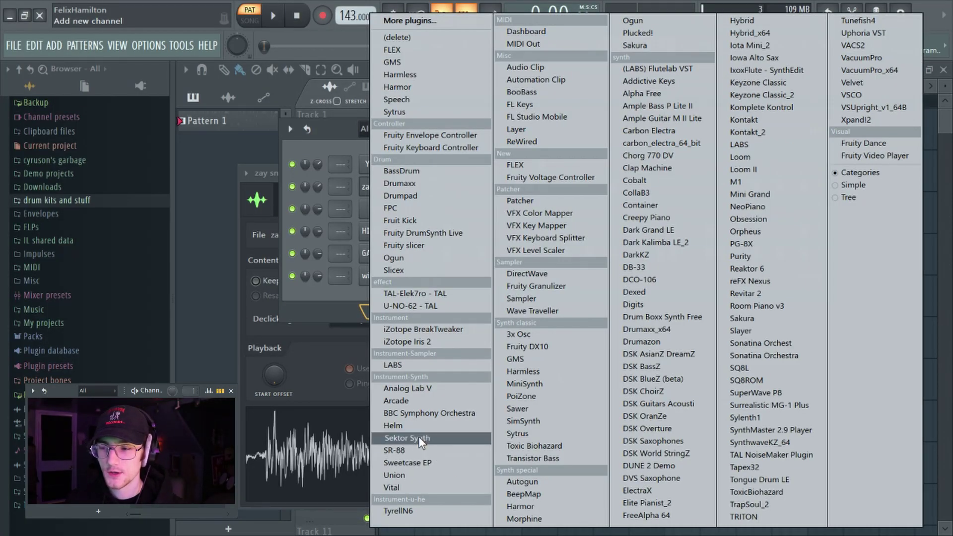
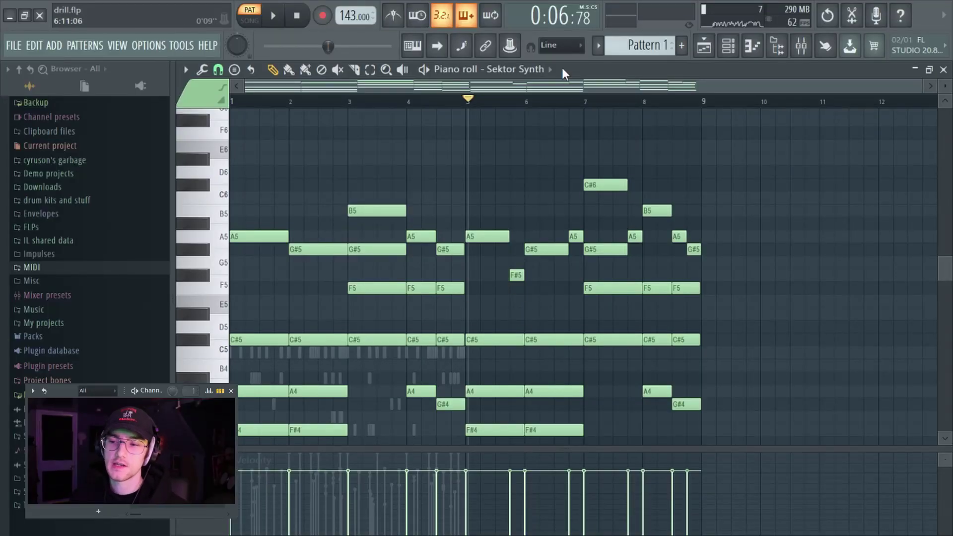
scroll(551, 275, up, 3)
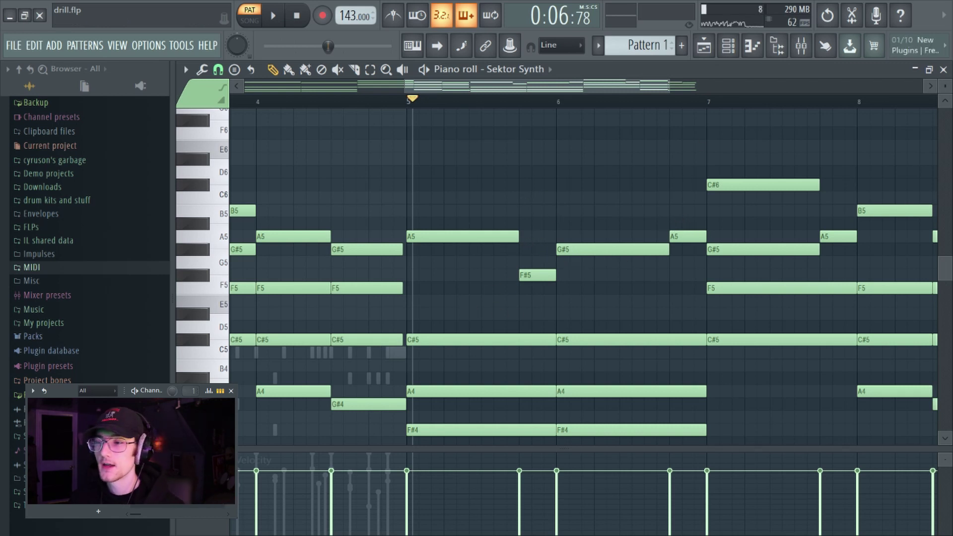
click(943, 70)
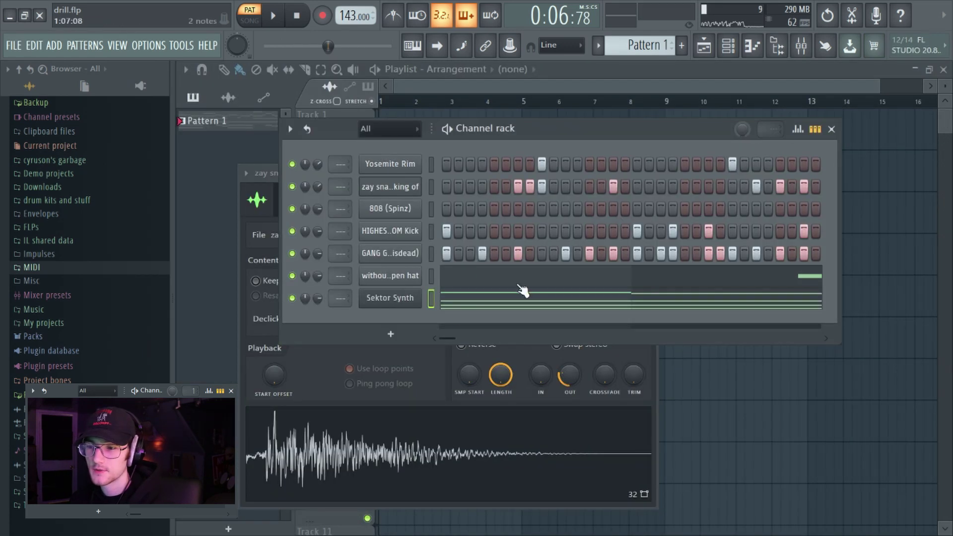
Step: Move the Sektor Synth channel to the top of the channel rack
key(alt+Up)
key(alt+Up)
key(alt+Up)
key(alt+Up)
key(alt+Up)
key(alt+Up)
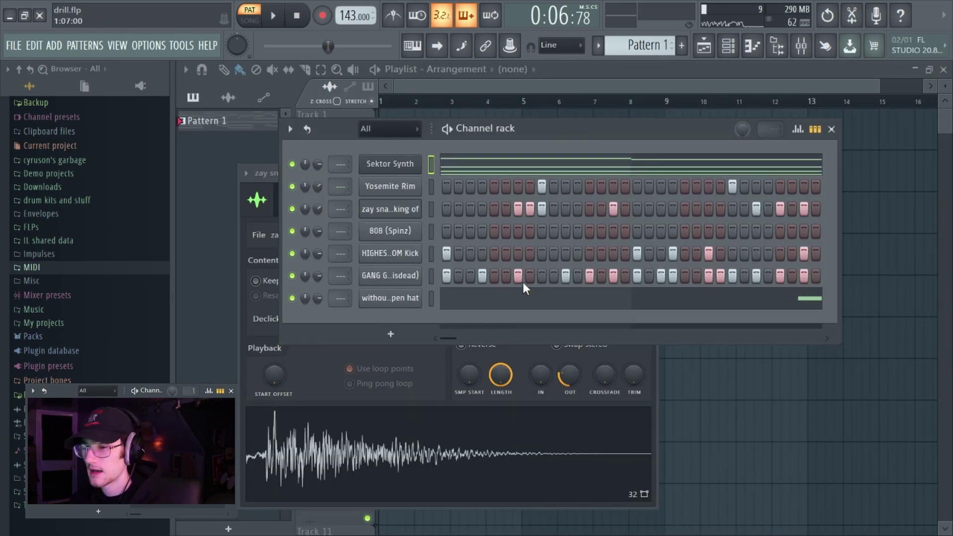
Step: Route the Sektor Synth channel to mixer track 1 and arm that track for recording
key(ctrl+l)
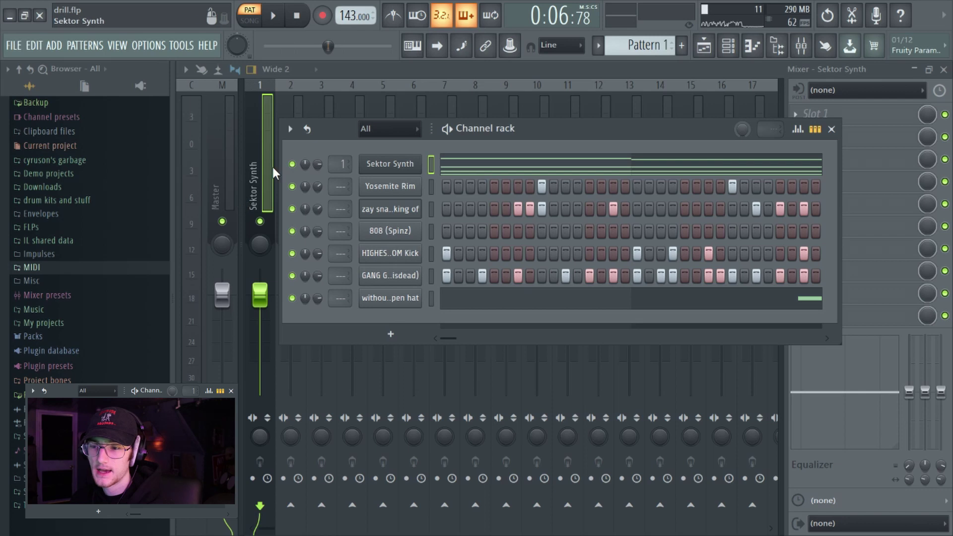
click(264, 194)
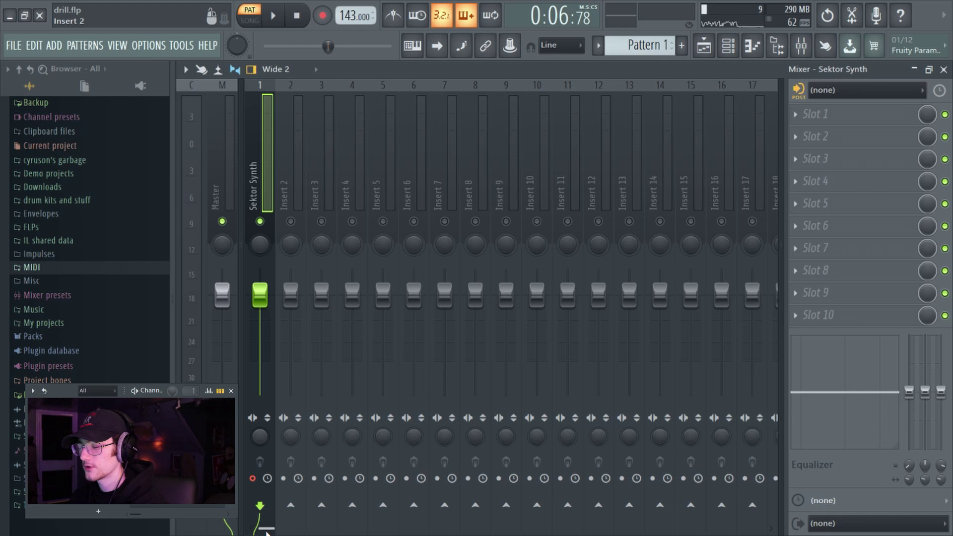
Step: Render the armed Sektor Synth mixer track to an audio file and bring up the playlist
key(alt+r)
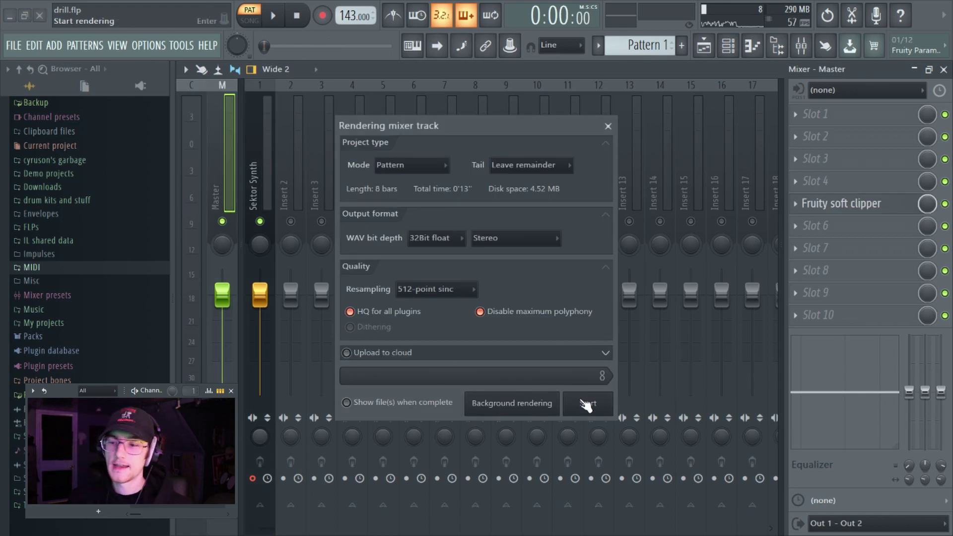
click(589, 404)
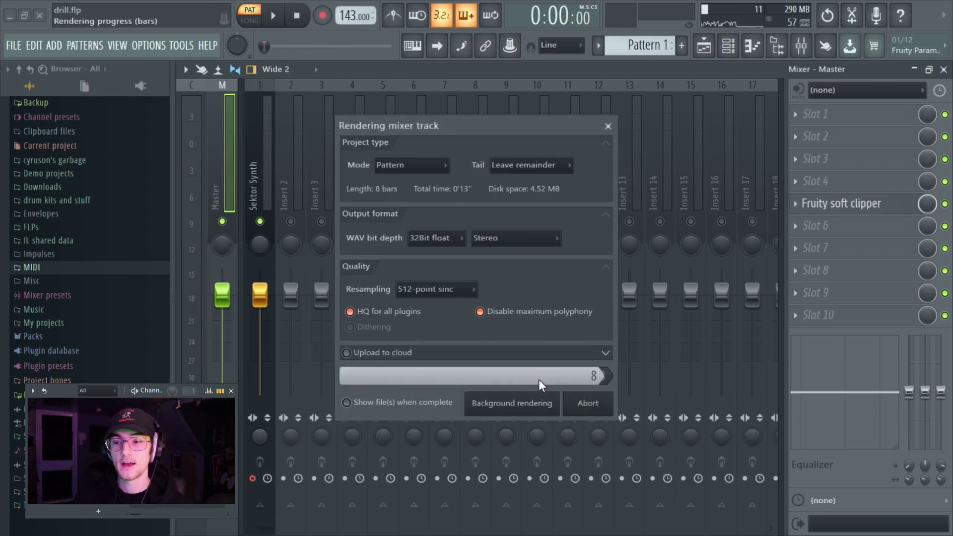
key(F5)
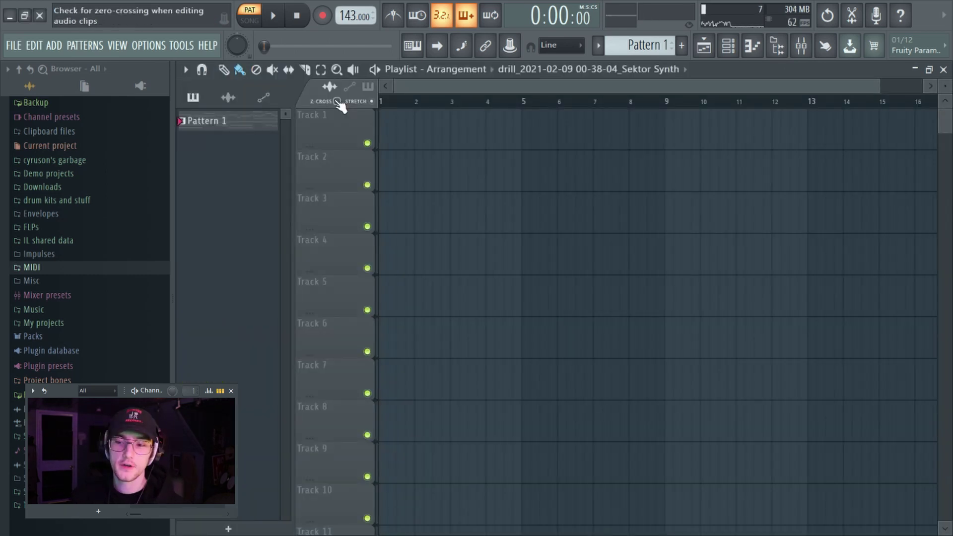
Step: Open the channel settings of the rendered Sektor Synth audio clip from the playlist's clip picker and stop its preview
click(228, 98)
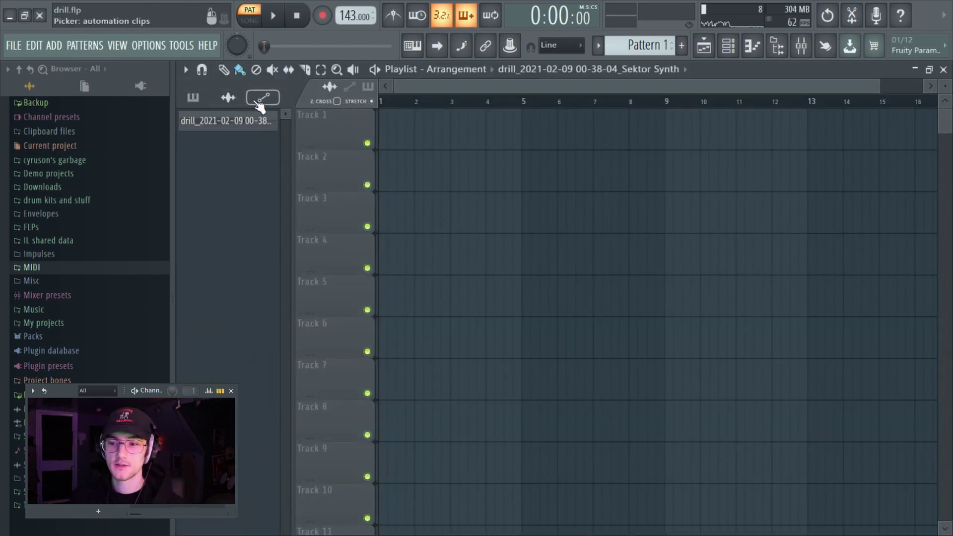
click(193, 97)
click(228, 98)
click(226, 120)
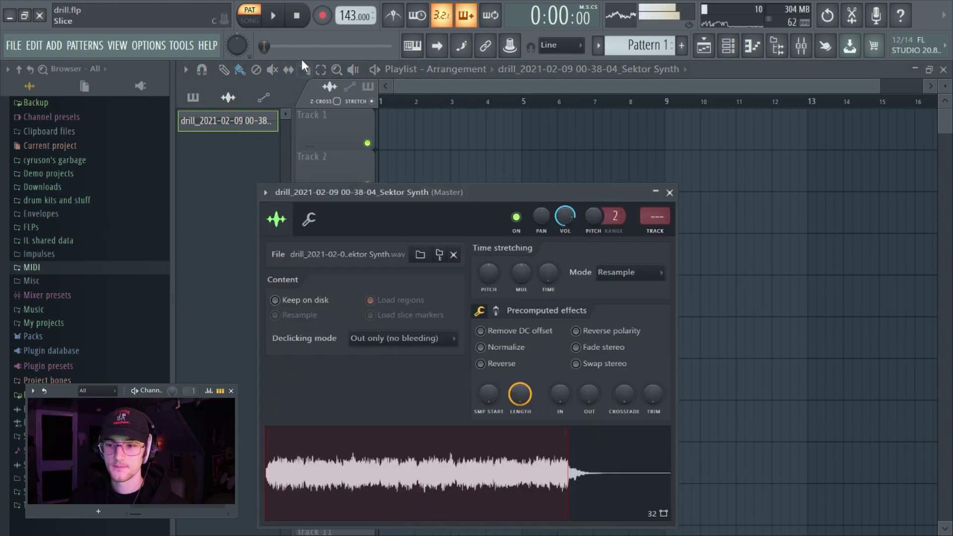
click(297, 17)
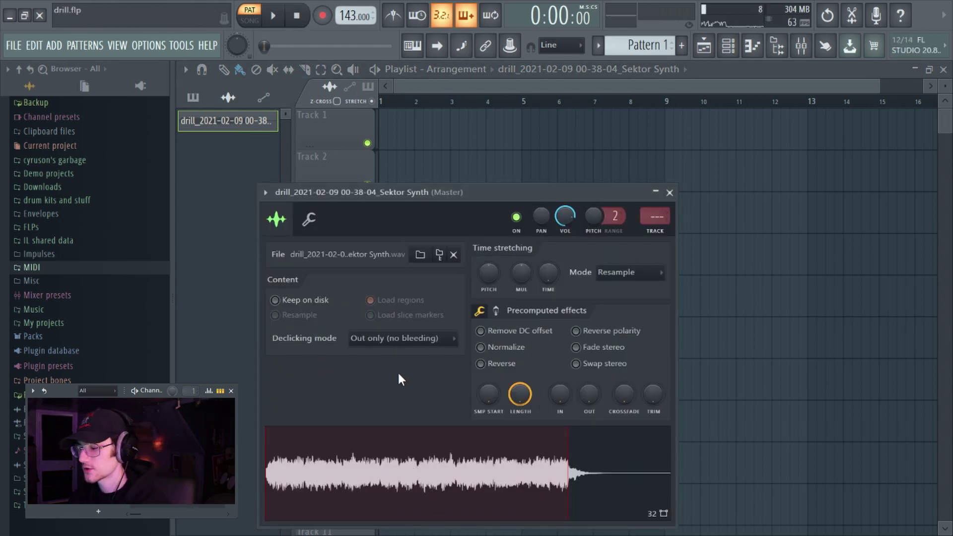
Step: Resample the rendered Sektor Synth audio to 8000 Hz in Edison's sample properties
drag(442, 151, 445, 151)
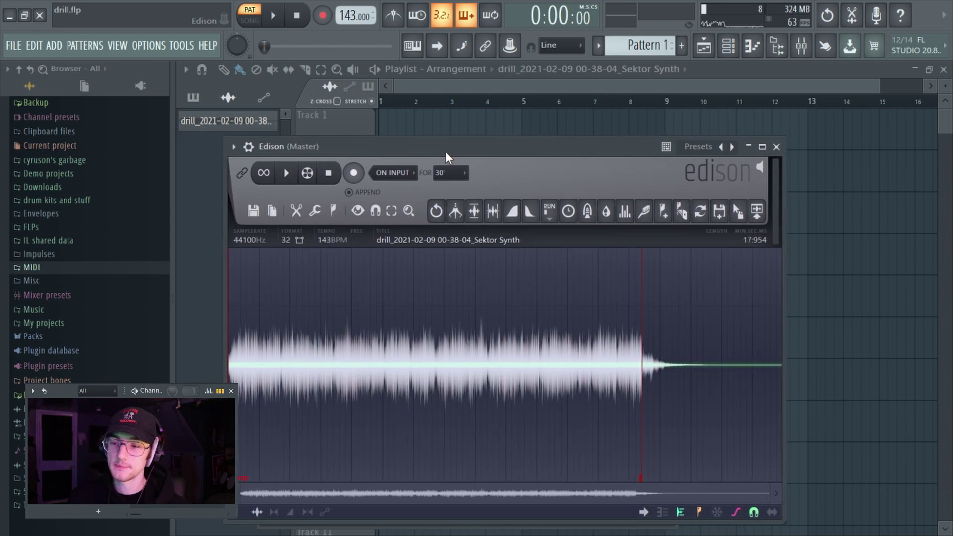
right_click(416, 331)
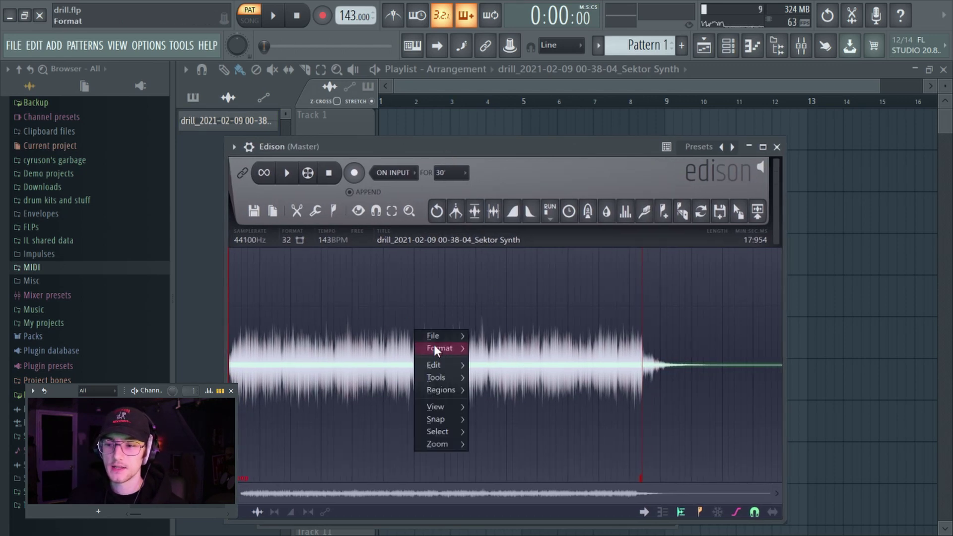
mouse_move(440, 348)
click(498, 348)
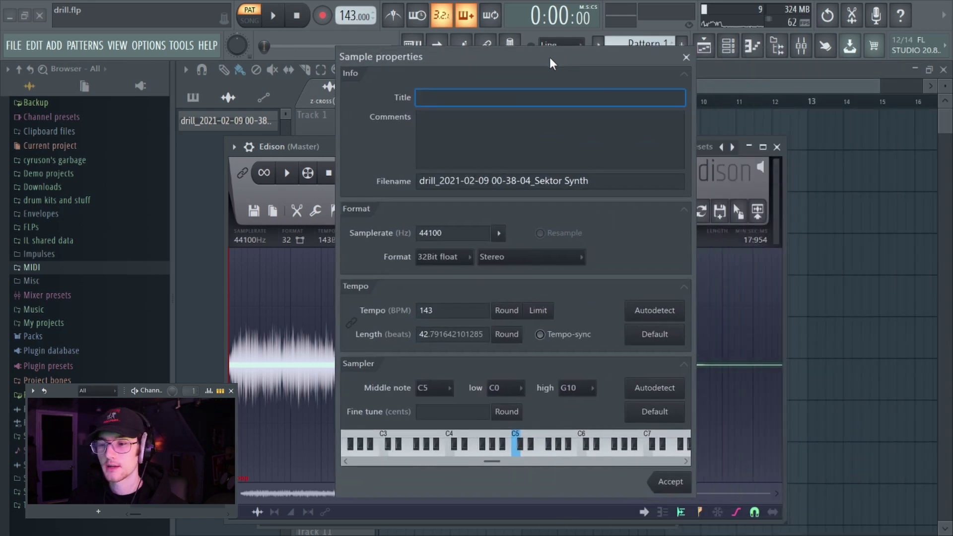
drag(551, 63, 505, 75)
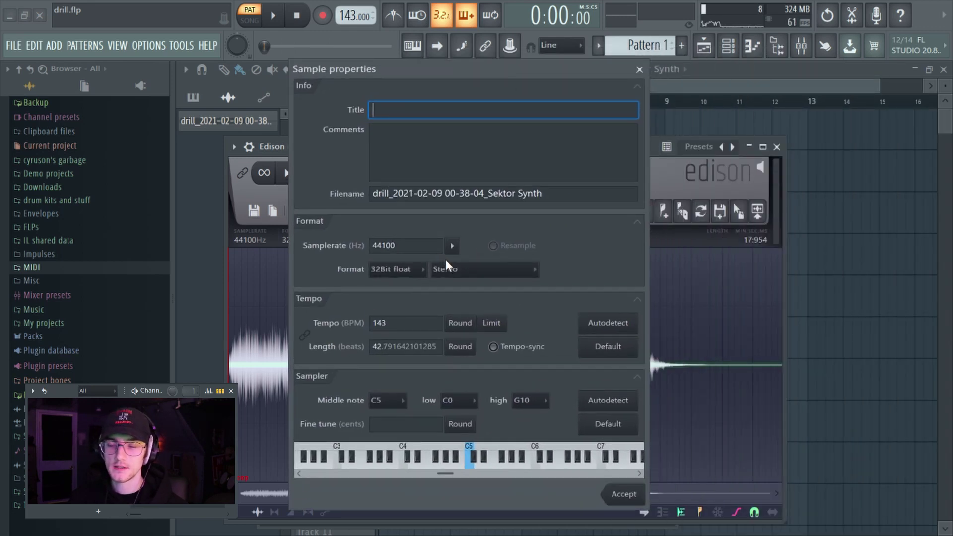
click(452, 245)
click(469, 262)
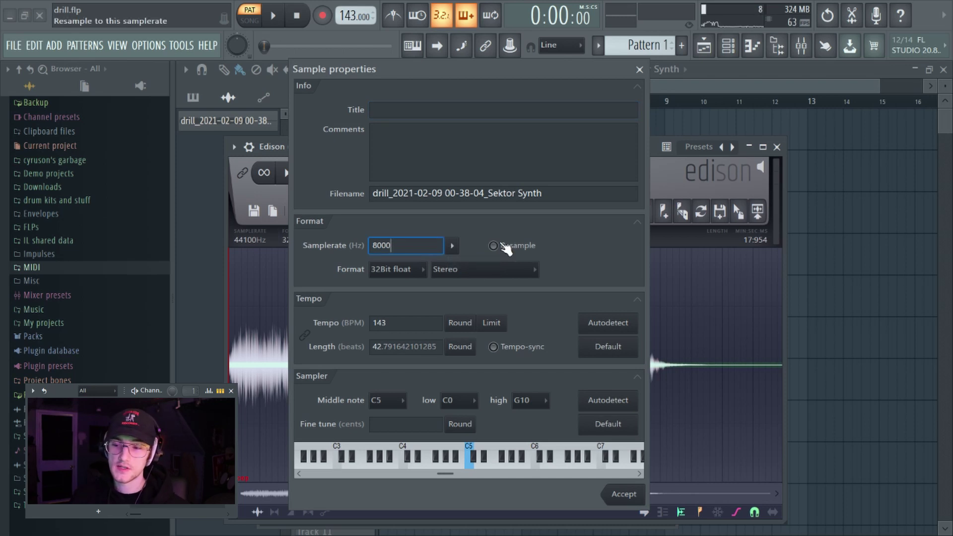
click(622, 493)
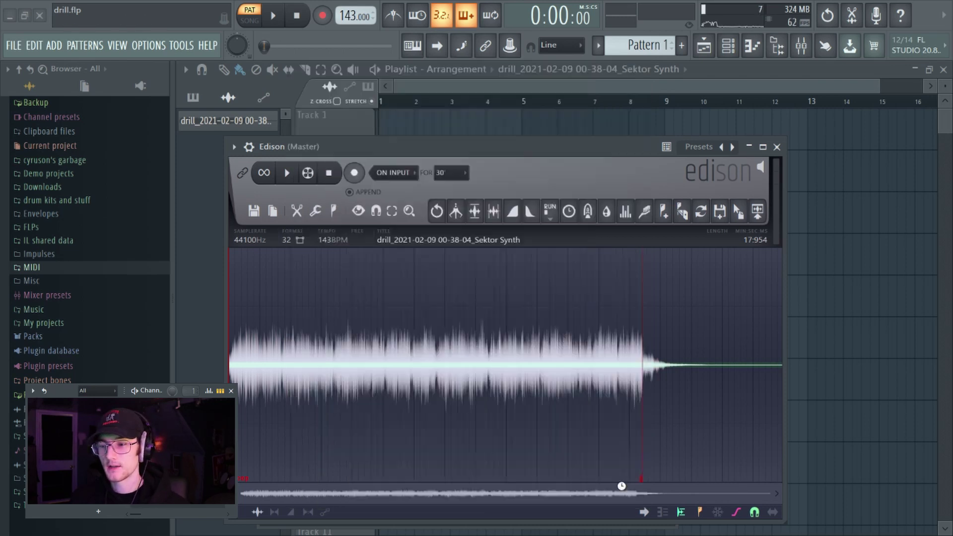
Step: Preview the resampled Sektor Synth audio, place it at the start of playlist Track 1 and cut off its tail at bar 9
click(287, 173)
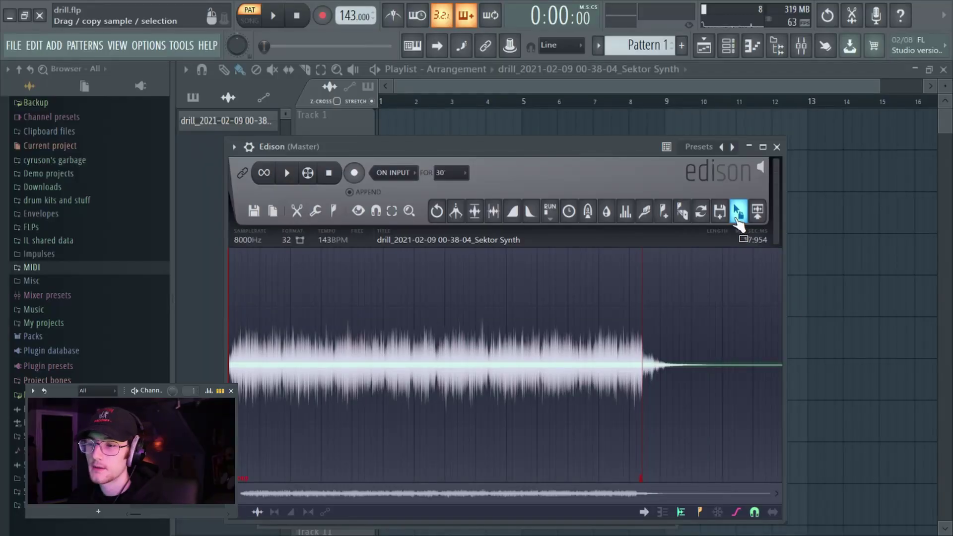
drag(739, 223, 387, 130)
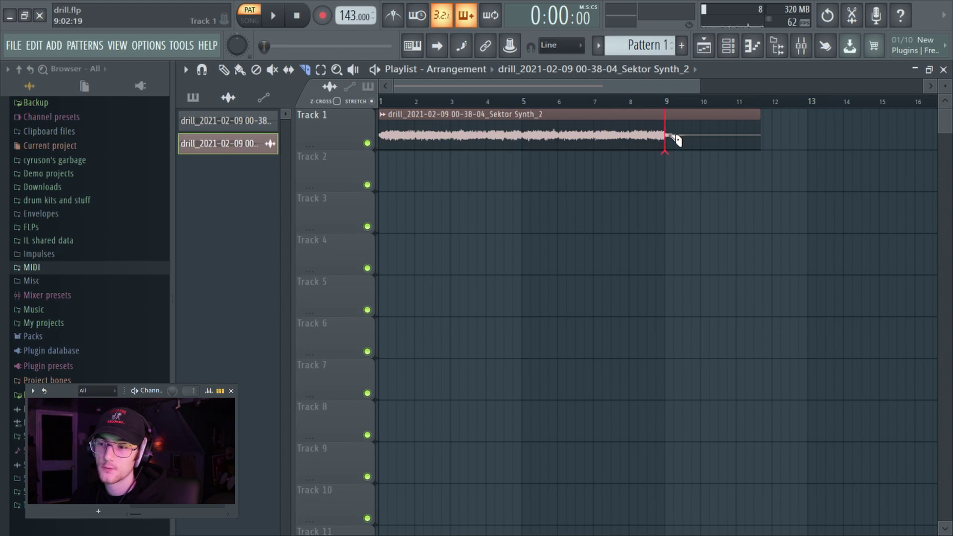
drag(676, 140, 675, 140)
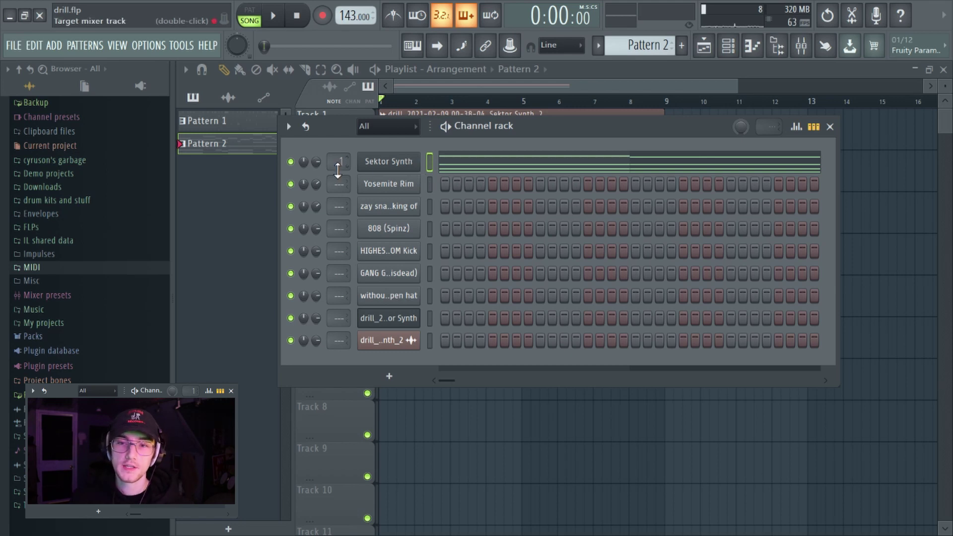
Step: Replace the Sektor Synth channel with the "(delete)" sampler preset, keeping its notes in Pattern 2
right_click(397, 166)
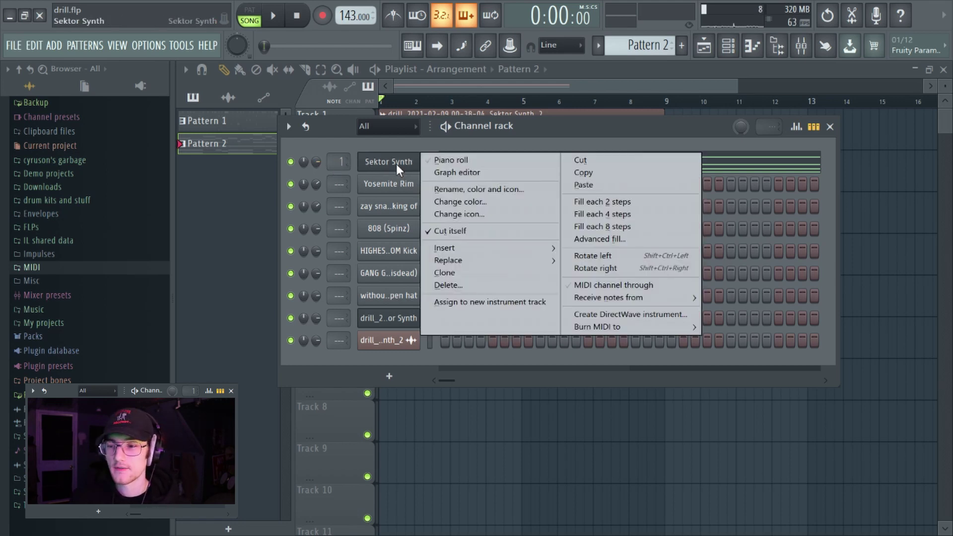
mouse_move(463, 264)
click(33, 50)
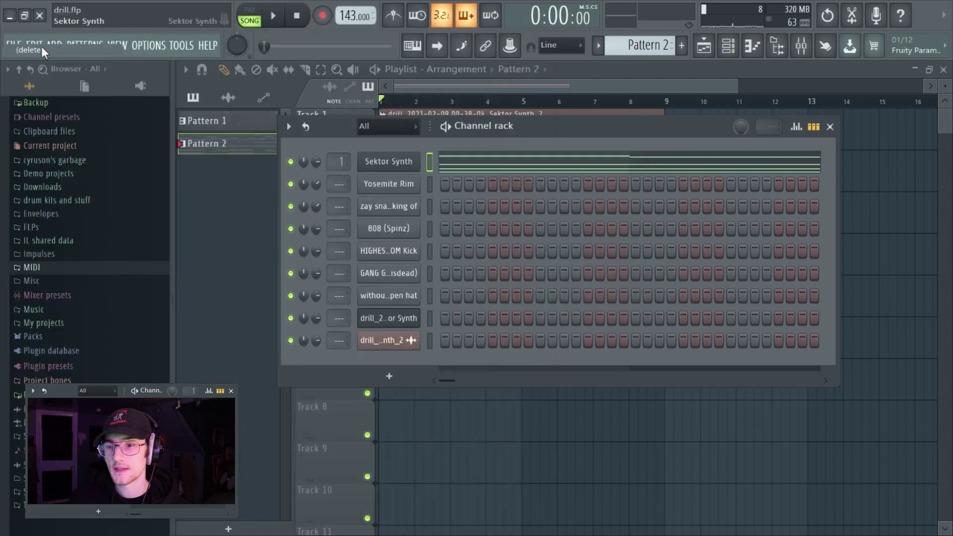
right_click(399, 160)
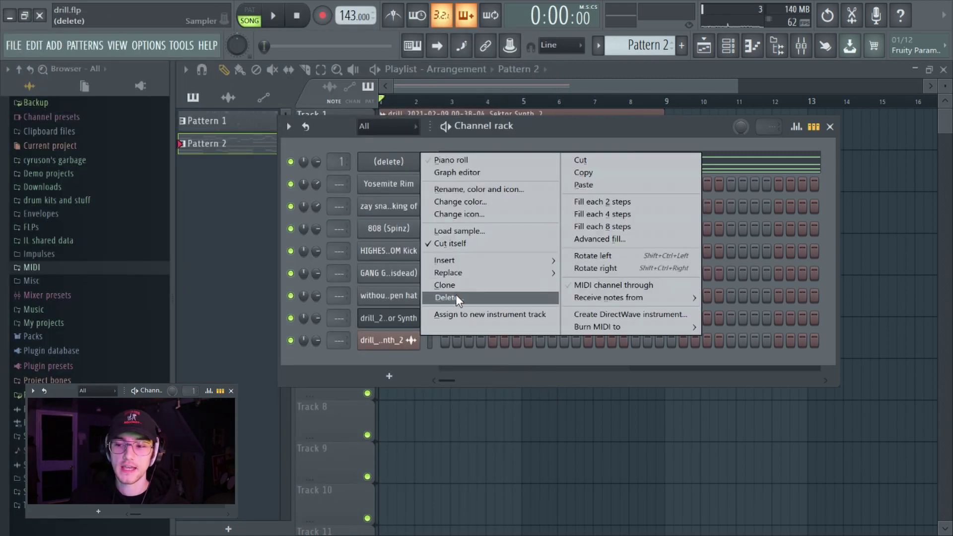
click(549, 127)
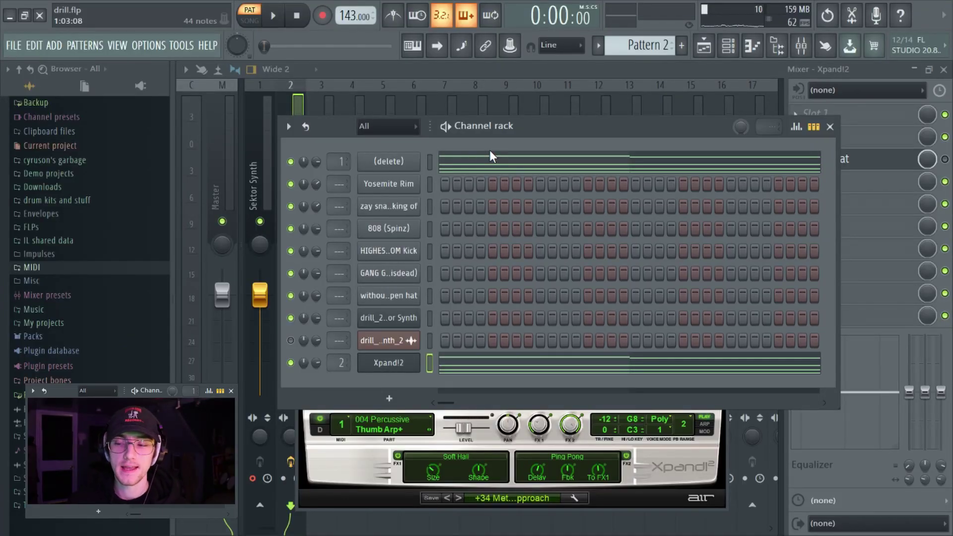
Step: Listen to Pattern 2 with the Xpand!2 layer and route the Sektor Synth_2 audio clip channel to a mixer track
click(450, 132)
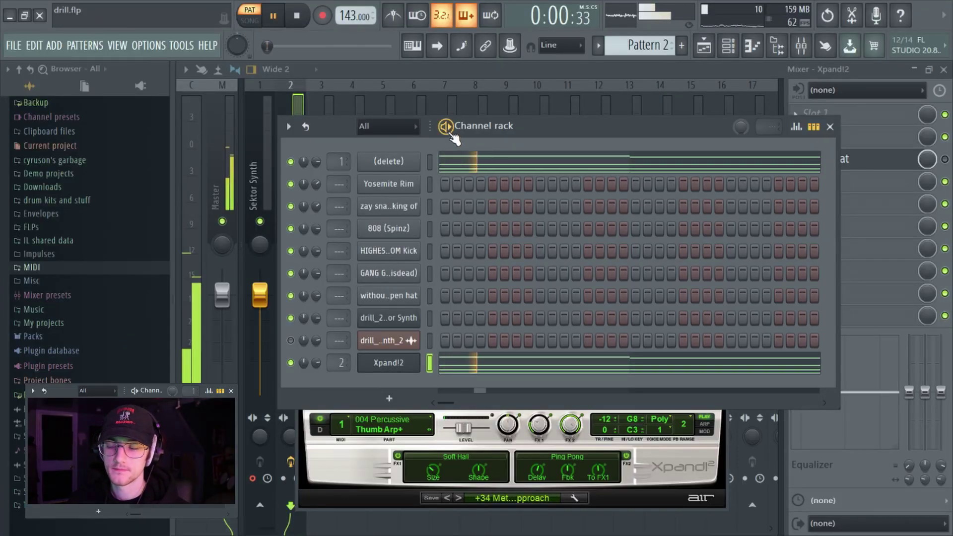
click(294, 26)
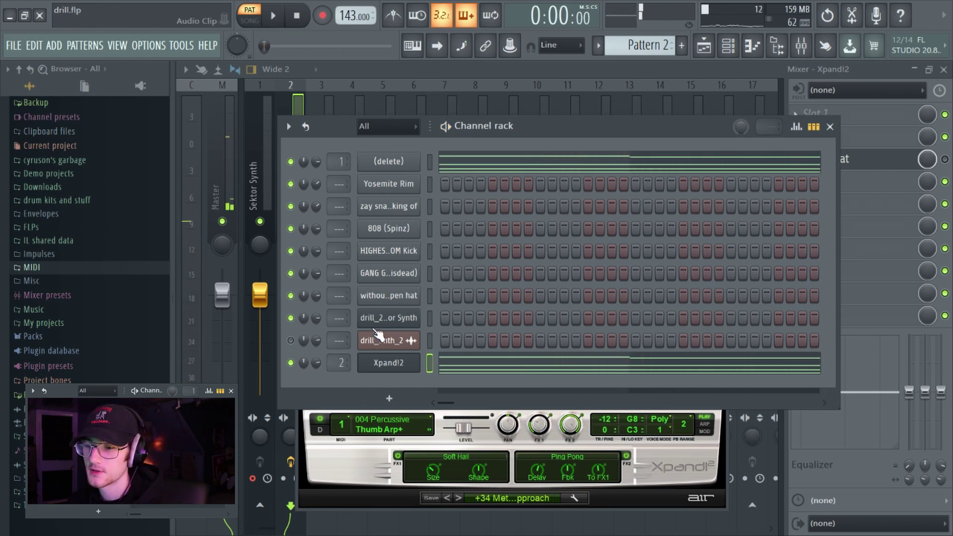
click(430, 341)
key(ctrl+l)
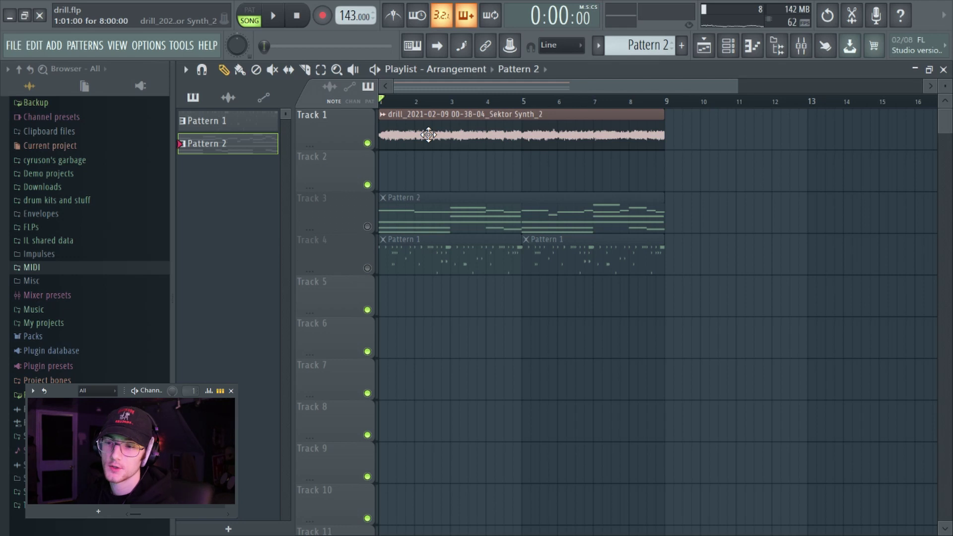
Step: Duplicate the Sektor Synth_2 clip onto Track 2, make the Track 1 clip unique and check its channel settings
click(428, 135)
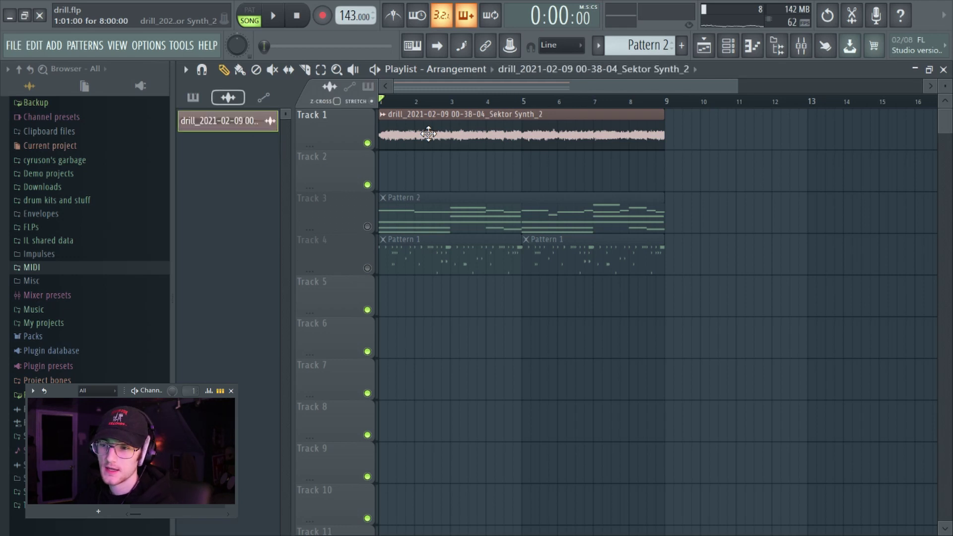
click(383, 117)
click(389, 117)
click(392, 182)
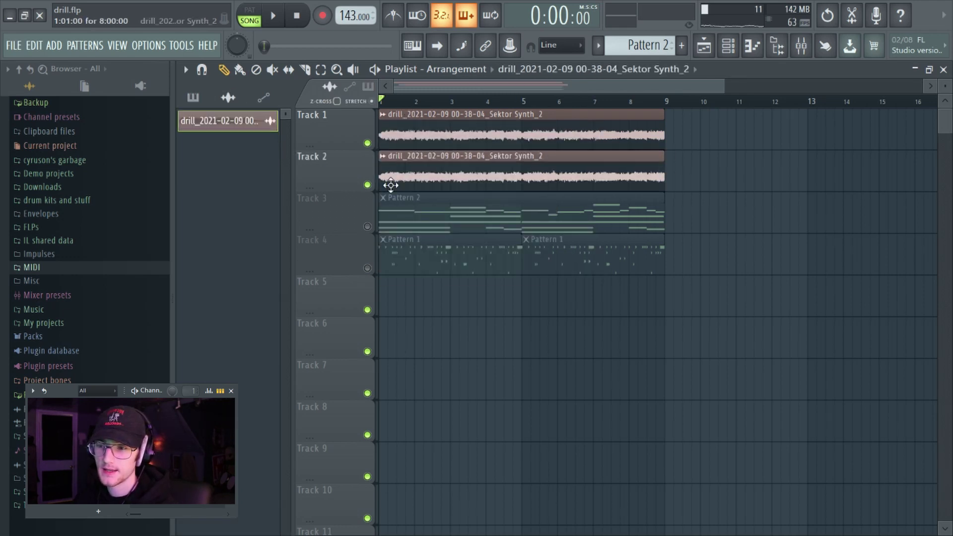
click(383, 115)
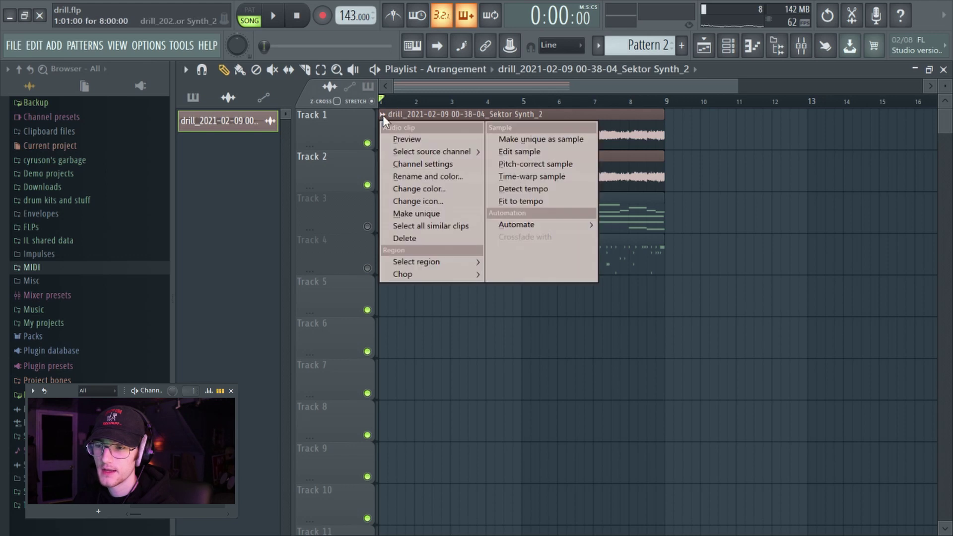
click(422, 205)
double_click(431, 135)
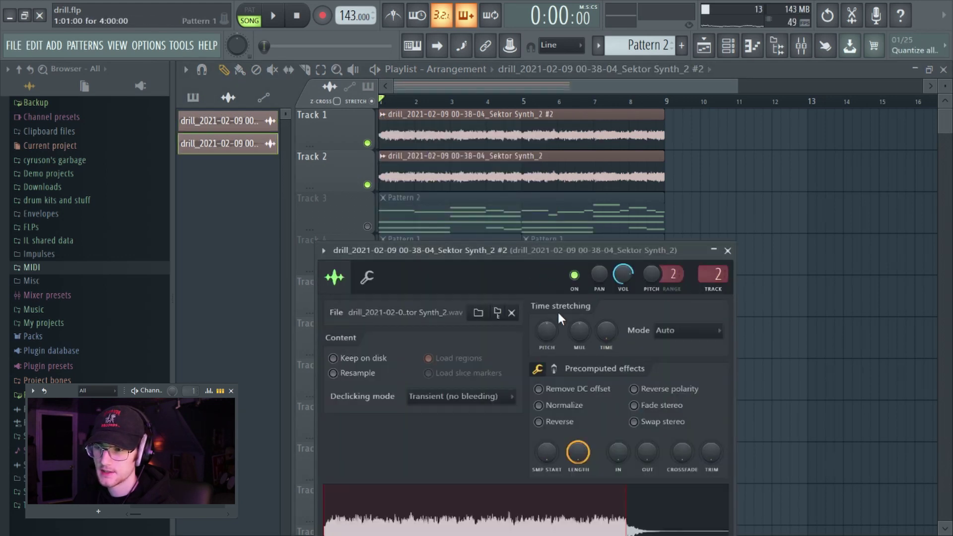
key(Escape)
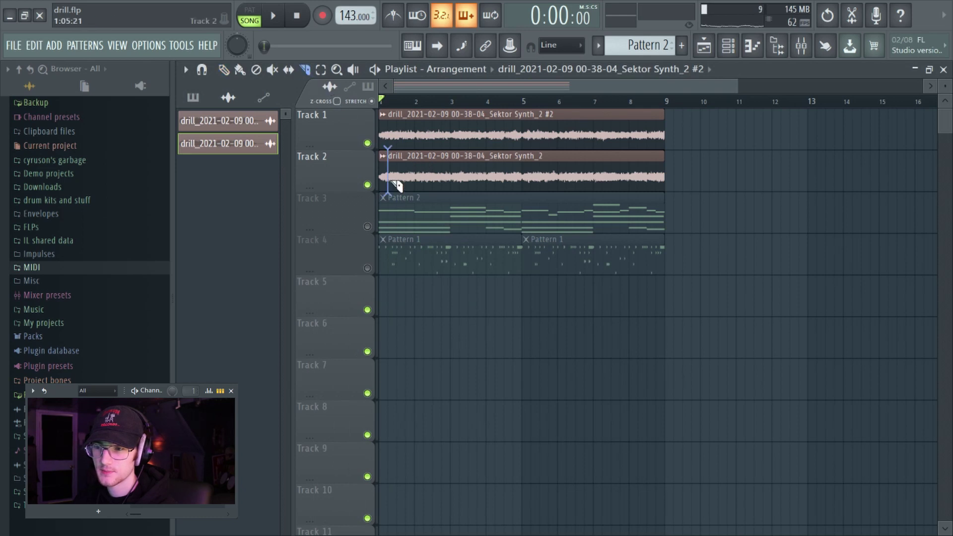
Step: Slice the Track 2 Sektor Synth_2 clip halfway through bar 1 and at bar 2
drag(401, 187, 401, 188)
click(426, 191)
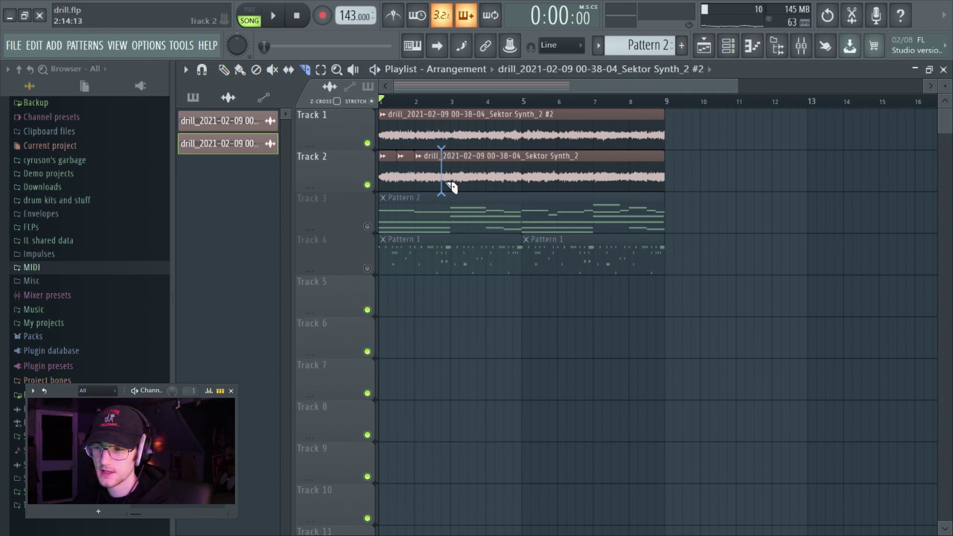
Step: Play the song and set the mixer levels to -0.4 dB for higher pitched strings and -7.3 dB for Xpand!2
key(F9)
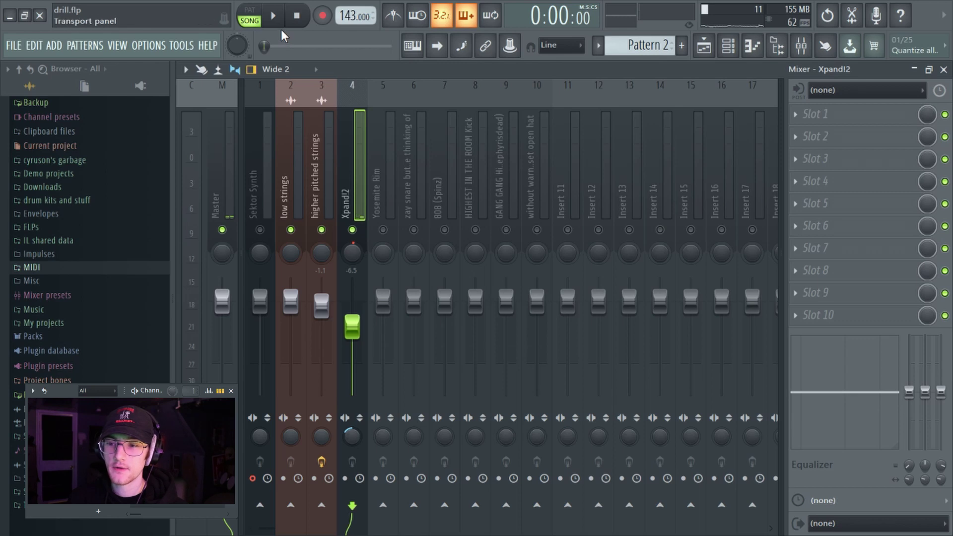
key(space)
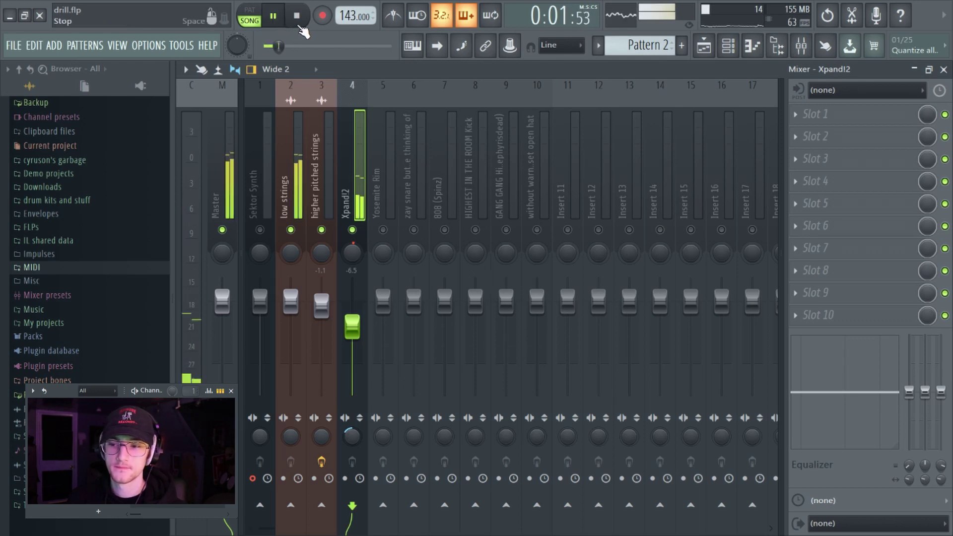
drag(278, 46, 298, 46)
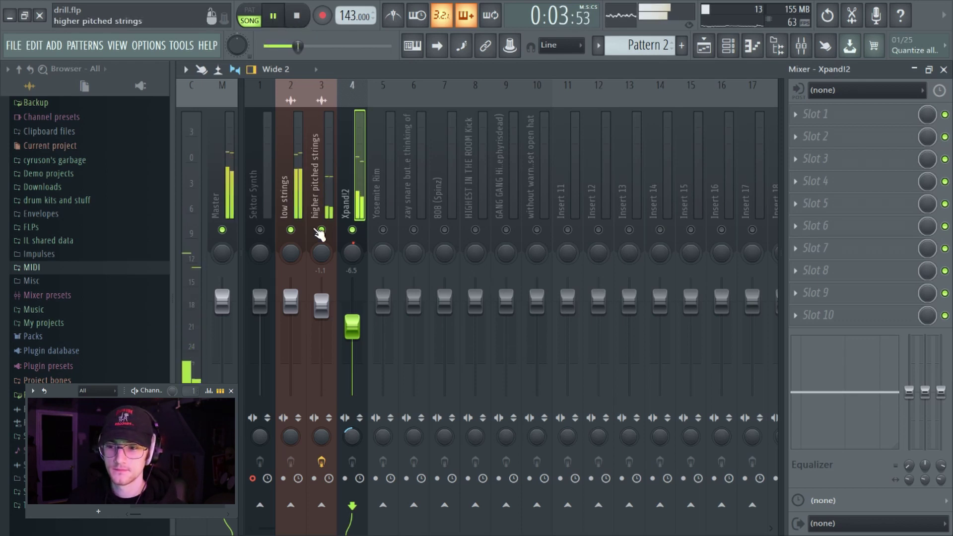
drag(320, 306, 320, 301)
drag(352, 323, 349, 325)
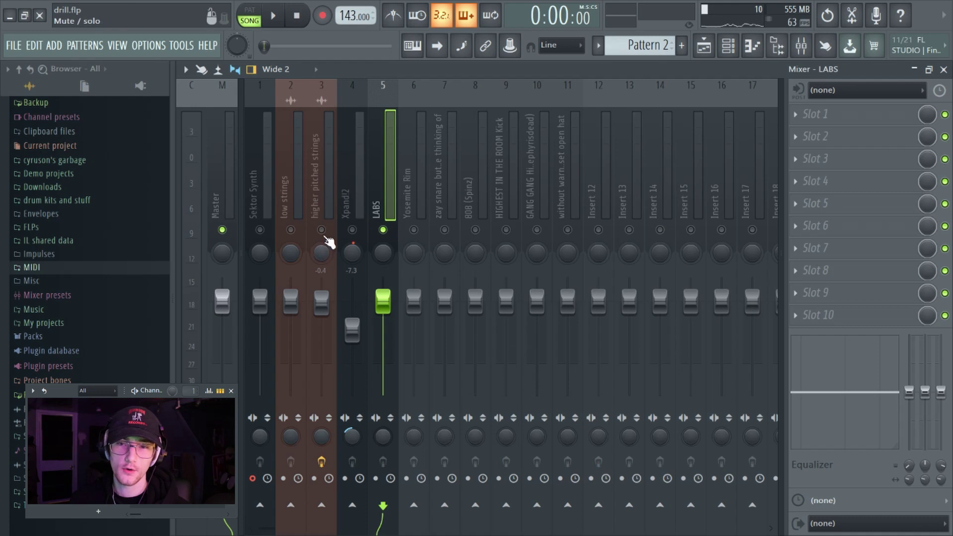
Step: Listen to the soloed LABS layer and the fully layered melody arrangement
click(284, 18)
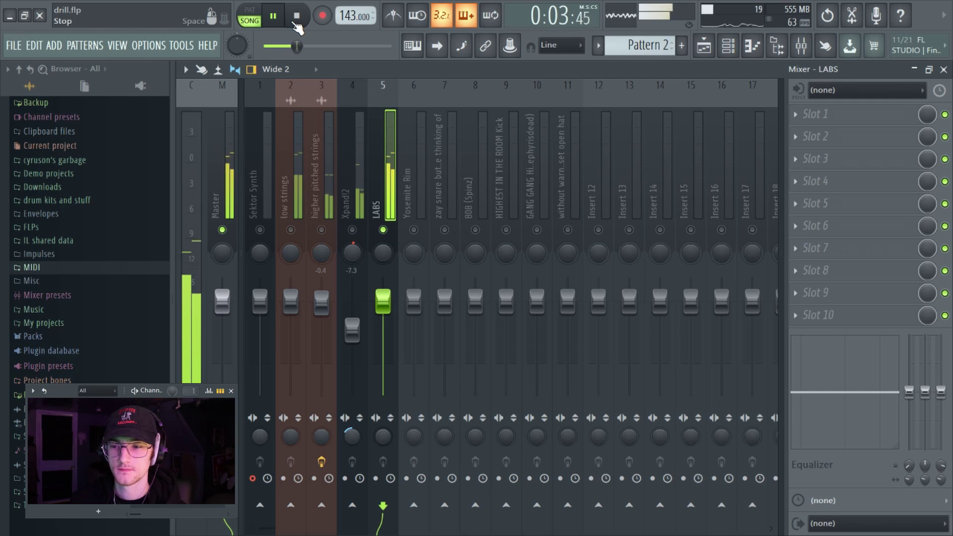
click(296, 18)
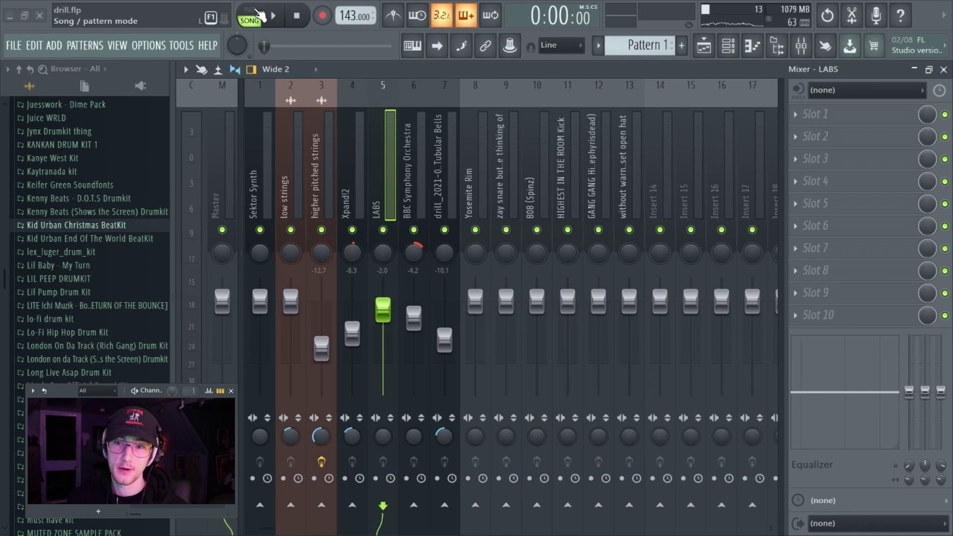
click(273, 15)
click(444, 157)
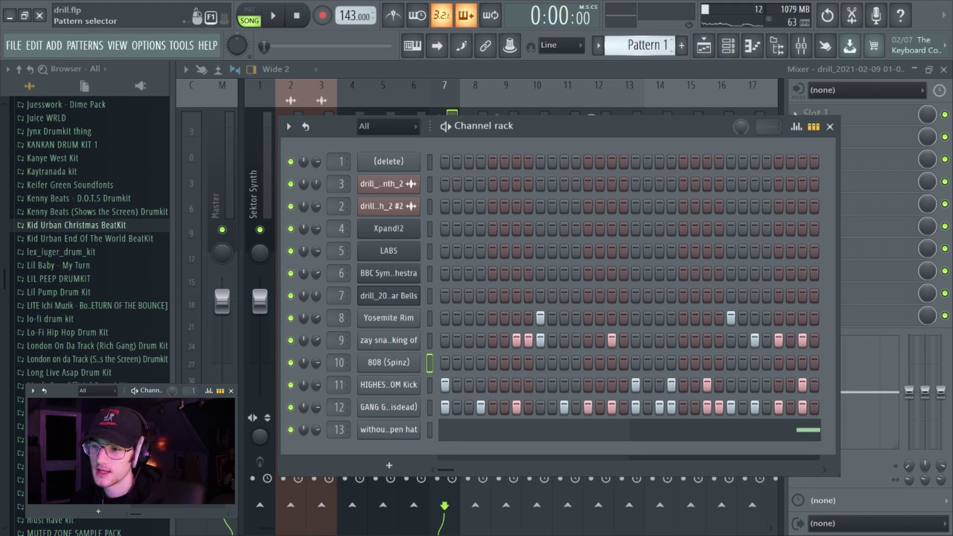
Step: Copy the notes of the (delete) channel from Pattern 2 and paste them into the same channel in Pattern 1
scroll(637, 54, down, 2)
scroll(637, 54, up, 1)
right_click(421, 155)
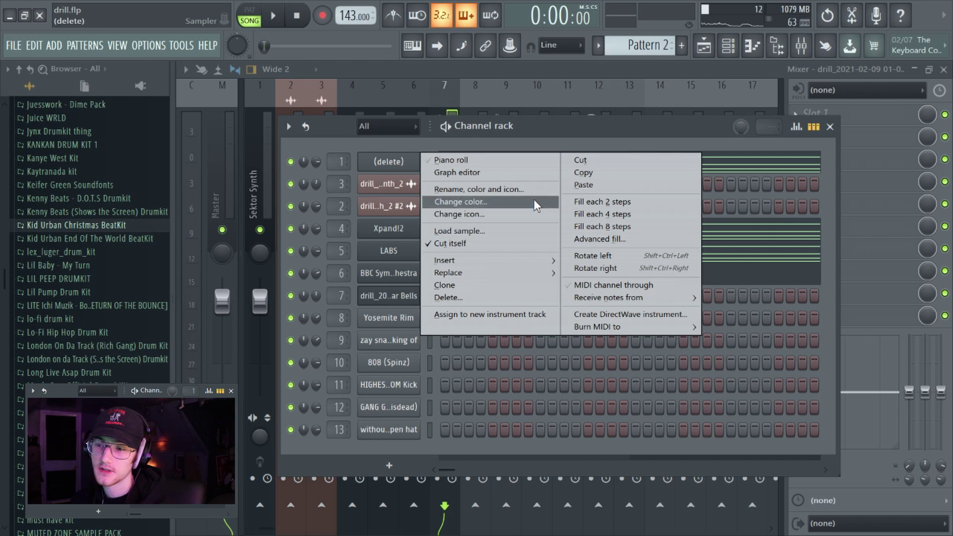
click(576, 174)
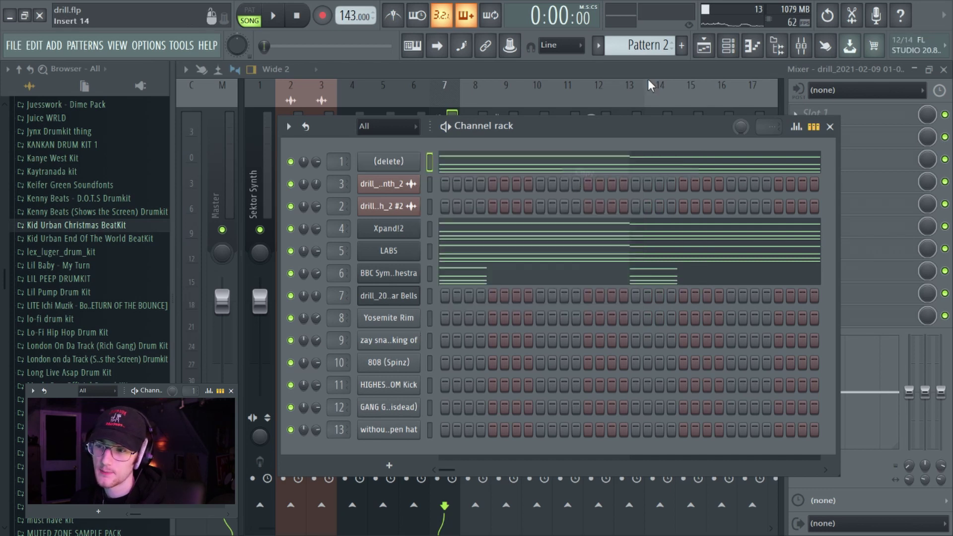
scroll(644, 49, up, 1)
right_click(421, 165)
click(583, 185)
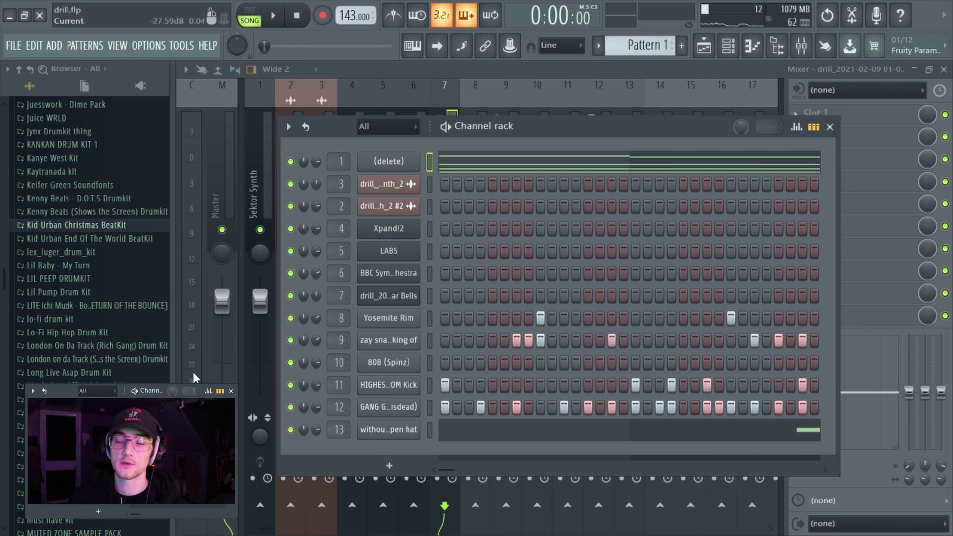
Step: Enable the Cut itself option for the 808 (Spinz) channel
right_click(378, 366)
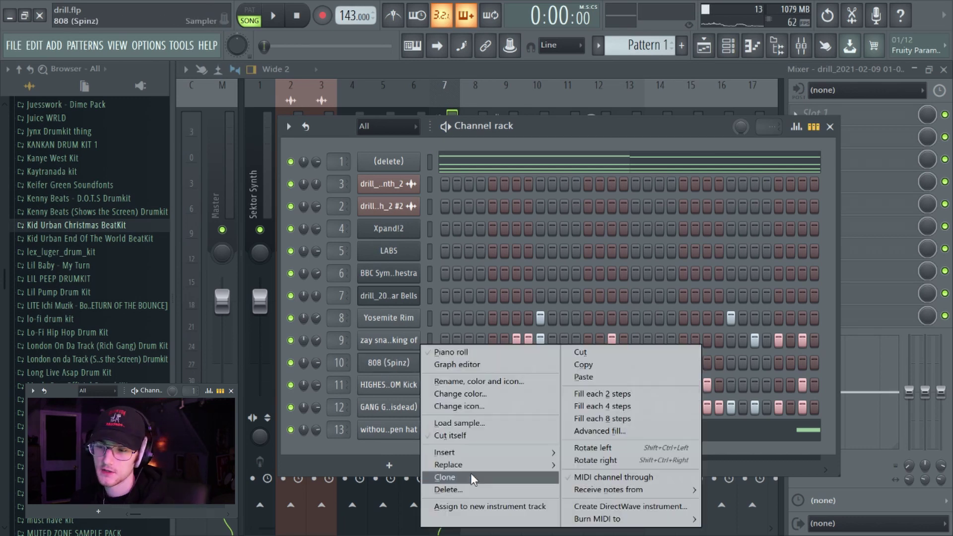
click(452, 433)
Step: Activate Track 4 and mute Track 3 and Track 5 in the playlist
key(F5)
click(367, 269)
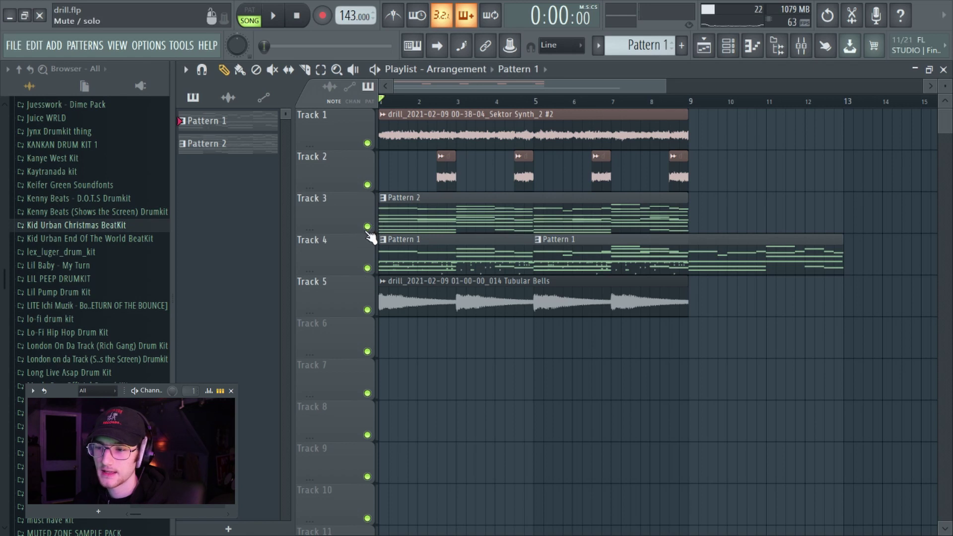
click(368, 226)
click(367, 310)
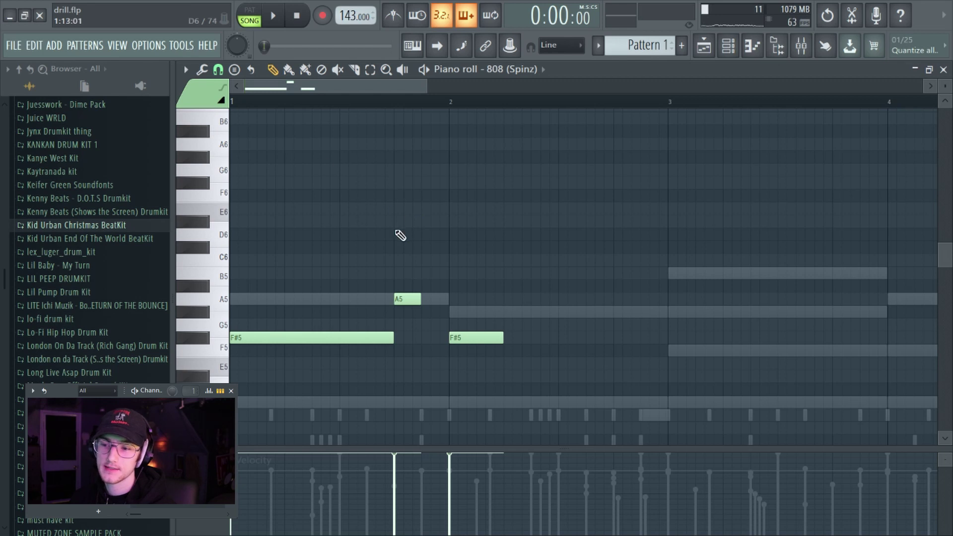
Step: Try an F#6 slide note above the A5 note and two C#6 notes in bar 2 of the 808 (Spinz) part, deleting the C#6 notes
click(396, 183)
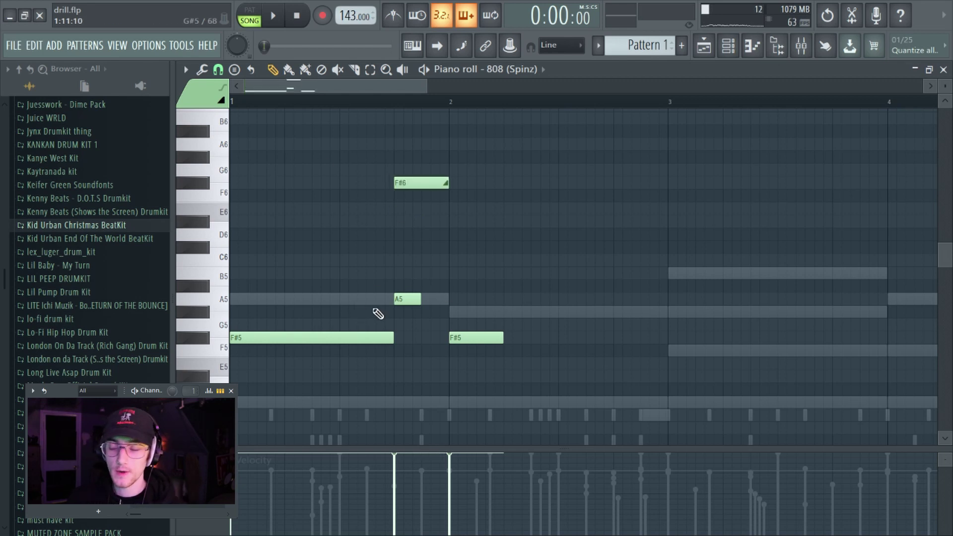
click(506, 247)
click(576, 248)
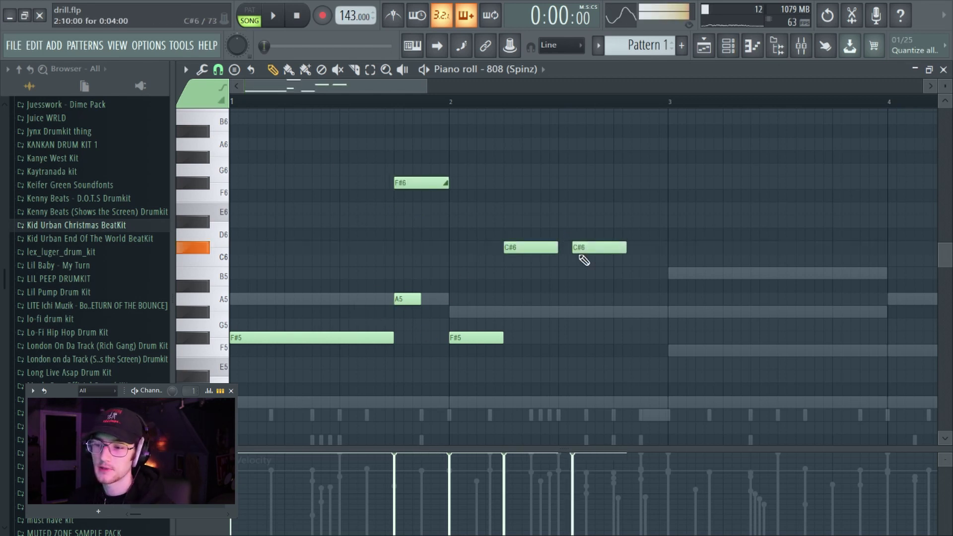
right_click(580, 248)
right_click(536, 250)
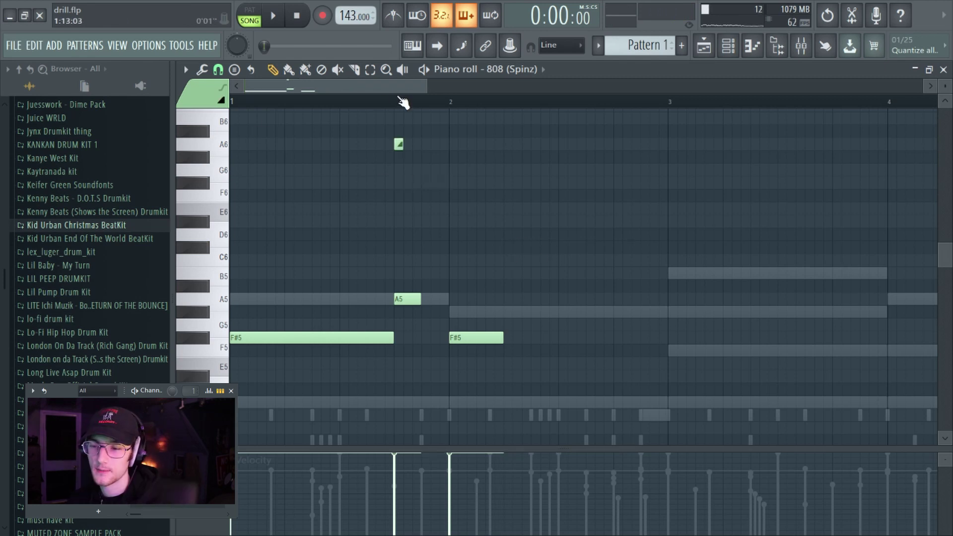
Step: Play the song from the start to listen to the A6 slide over the A5 note of the 808 part
key(space)
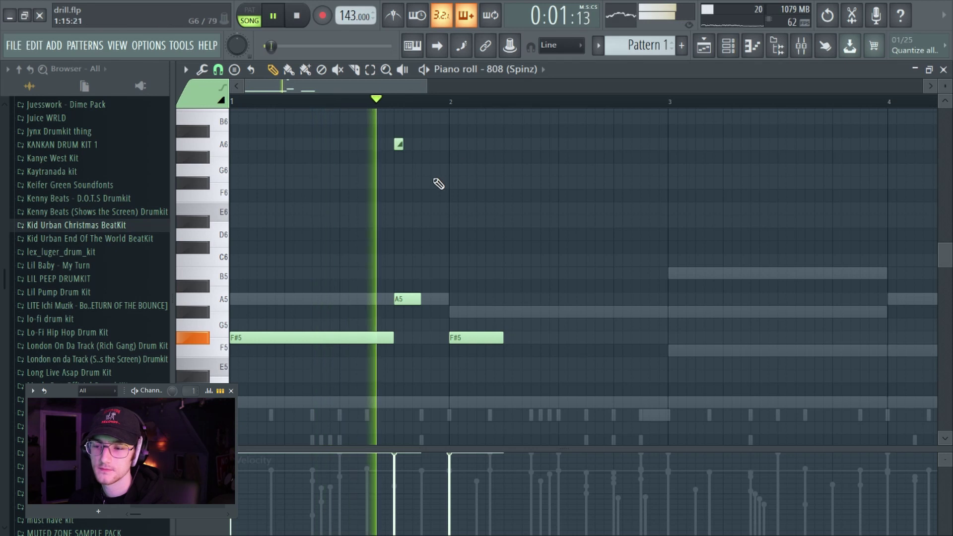
key(space)
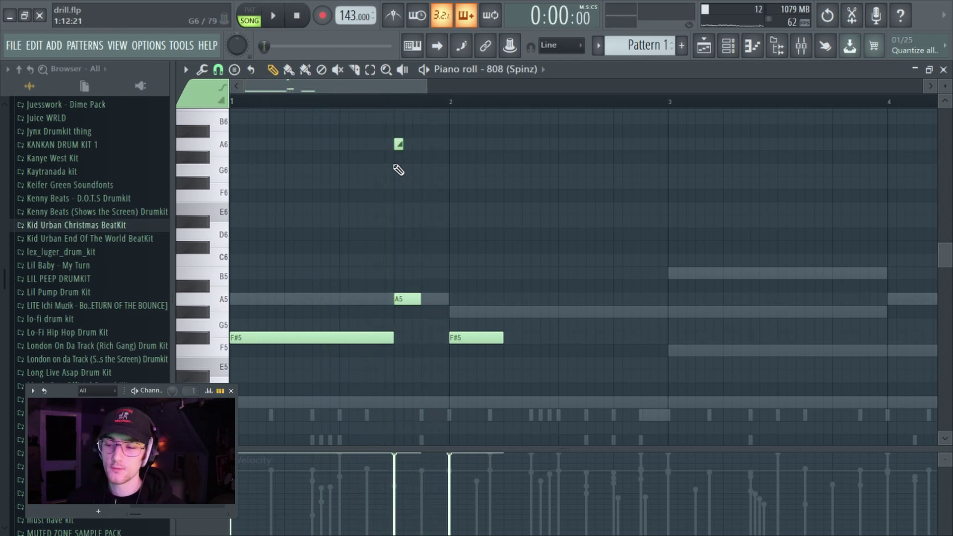
key(space)
scroll(403, 111, up, 3)
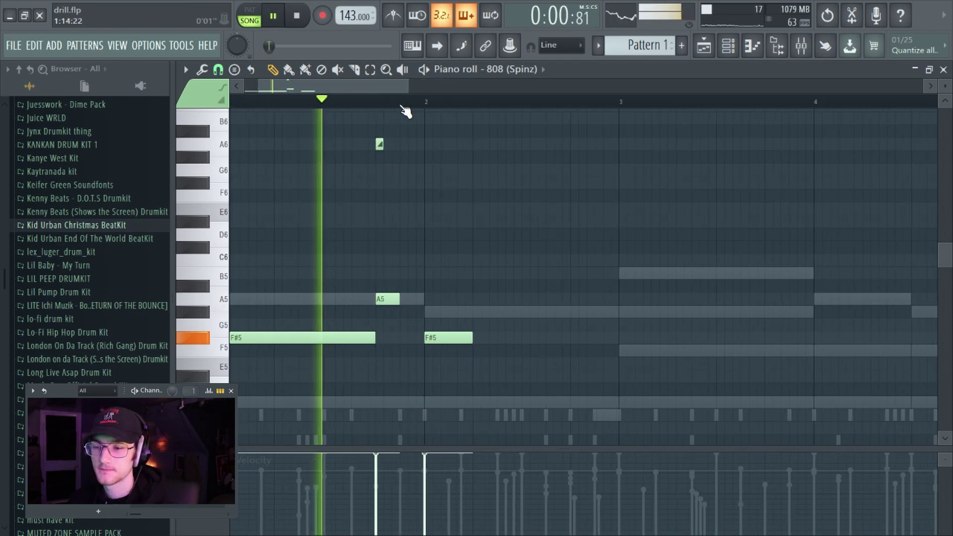
key(space)
Step: Add a C#6 note filling the gap between the A5 note and bar 2 in the 808 part, and play it back
drag(392, 220, 400, 251)
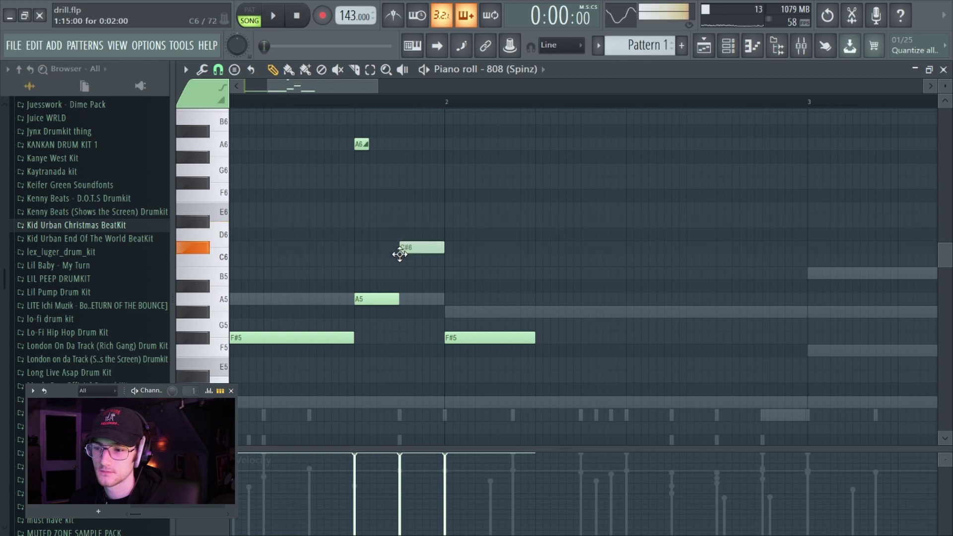
key(space)
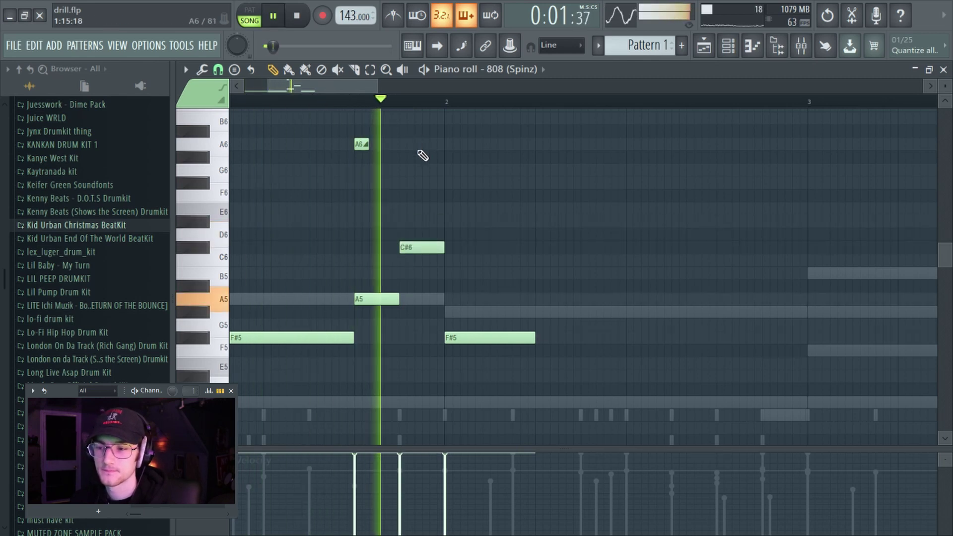
key(space)
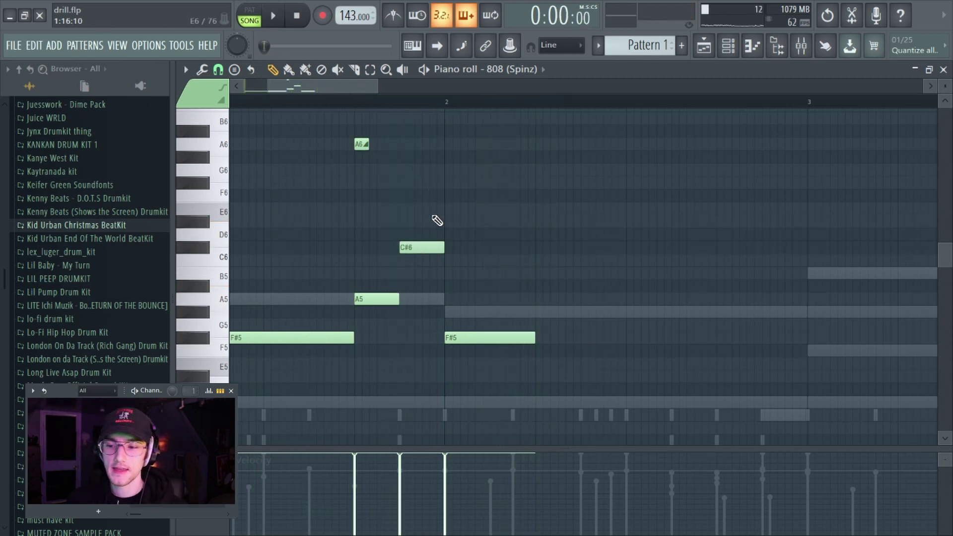
Step: Stretch the A6 slide note to the end of the A5 note and shorten it again to a length of 0:00:13
scroll(329, 102, up, 3)
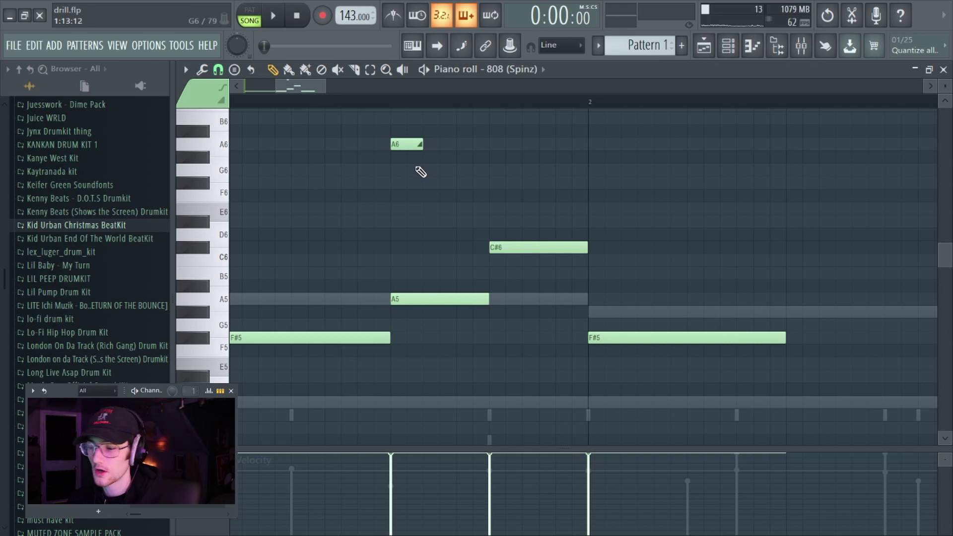
drag(417, 144, 489, 145)
scroll(285, 121, up, 2)
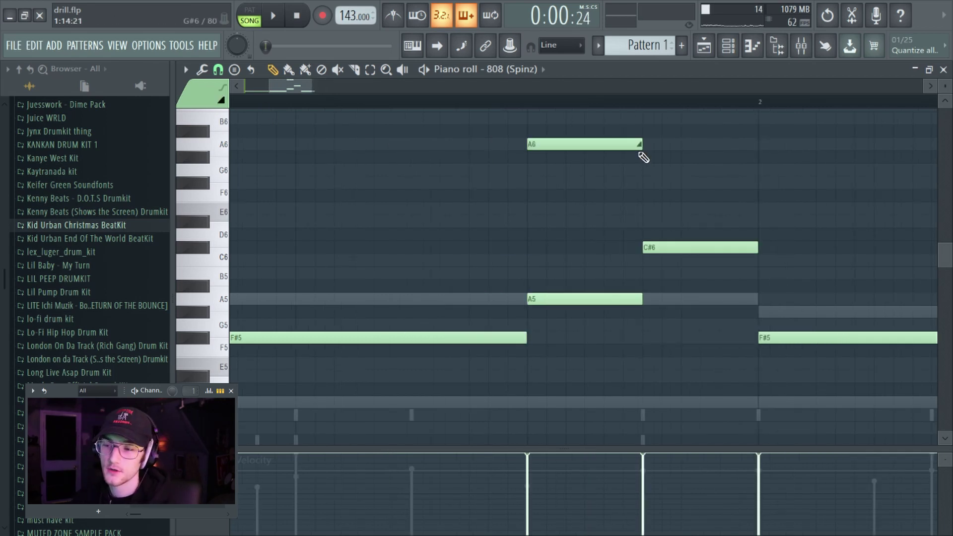
drag(641, 145, 560, 152)
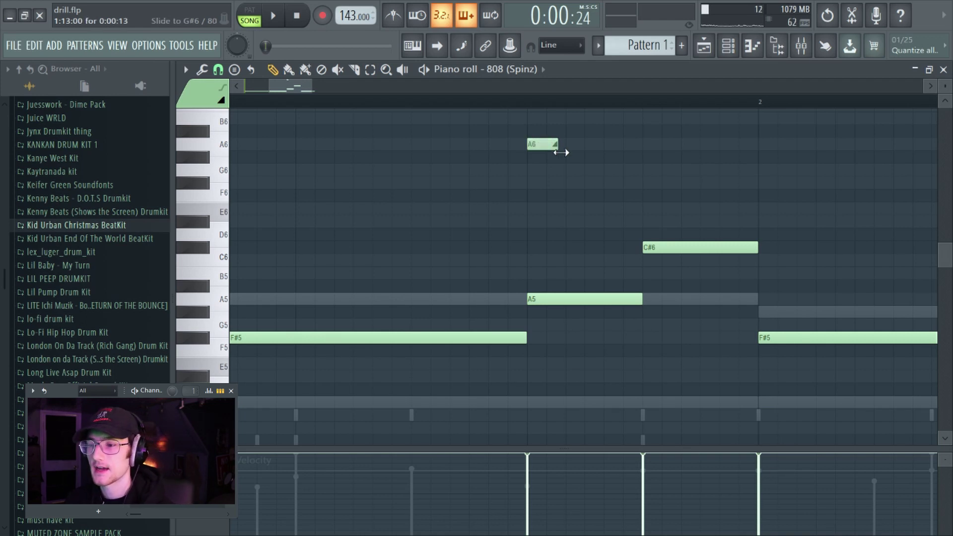